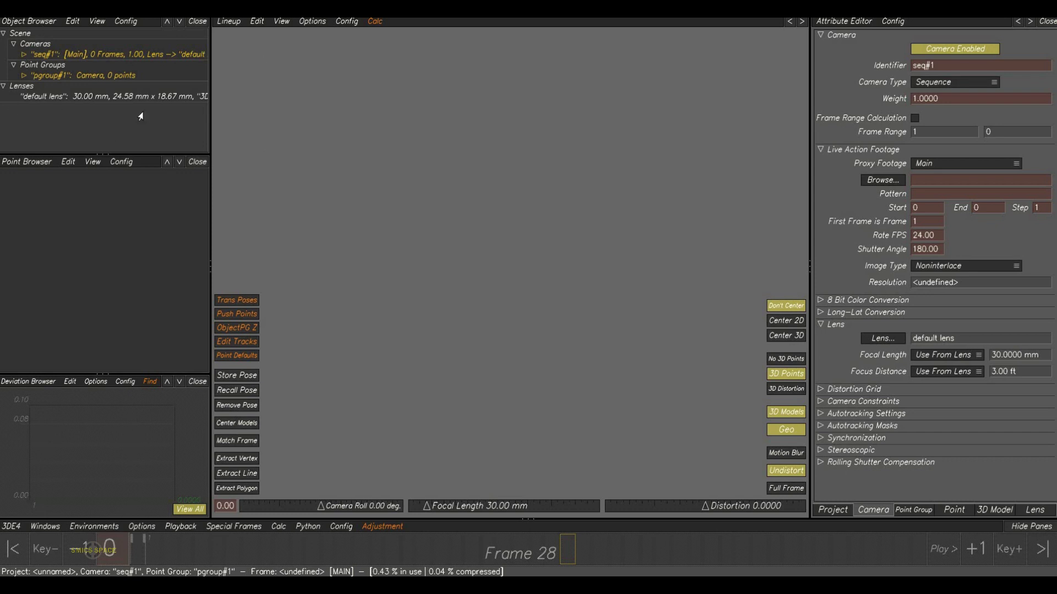
# Collapse and re-expand the Cameras and Point Groups branches of the scene, select the sequence camera, and show the point group's categories
pyautogui.click(12, 44)
pyautogui.click(12, 54)
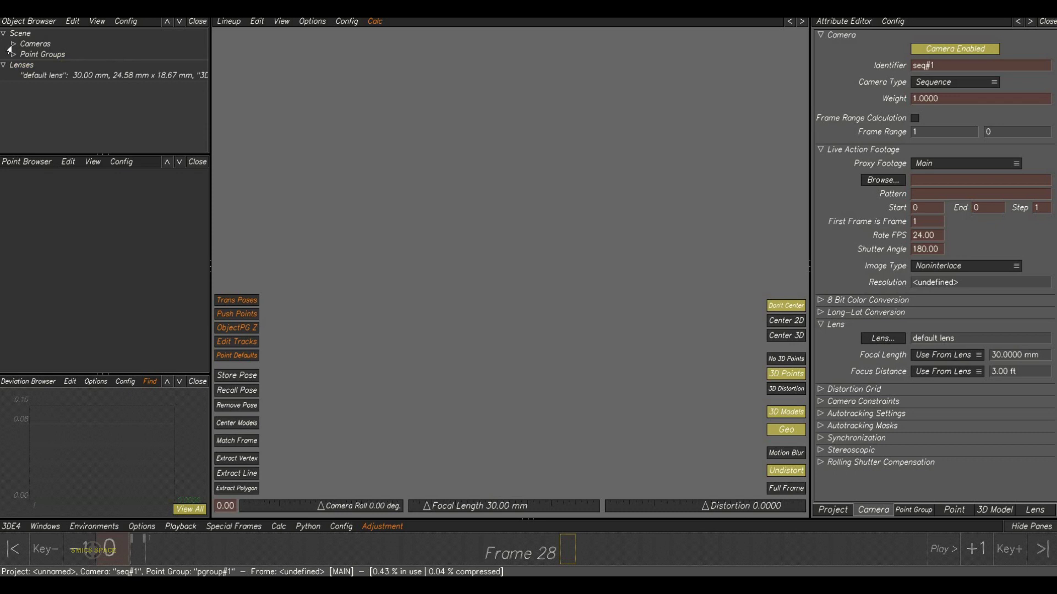
pyautogui.click(12, 44)
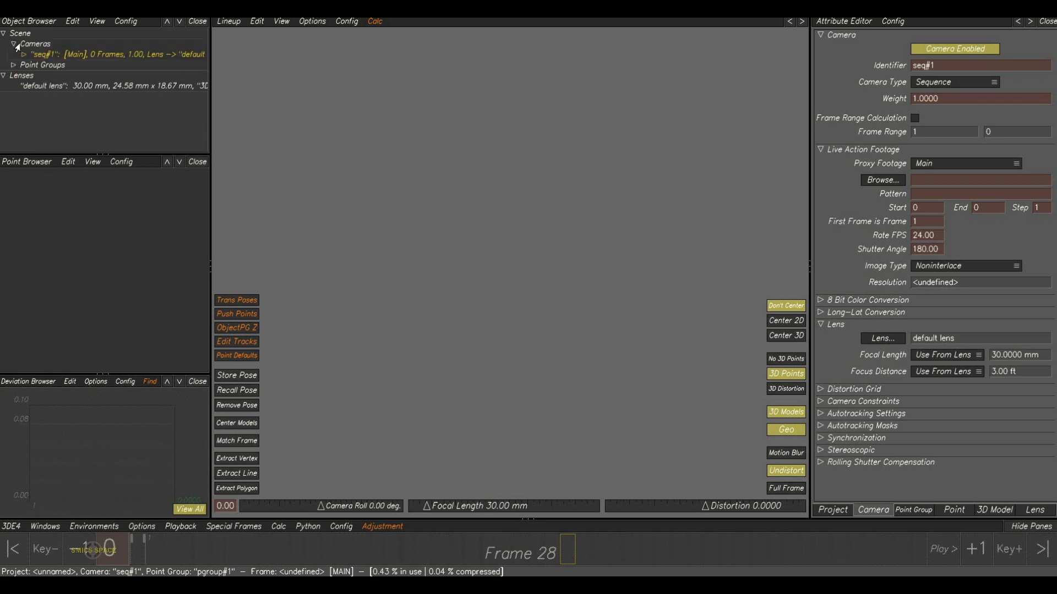
pyautogui.click(107, 55)
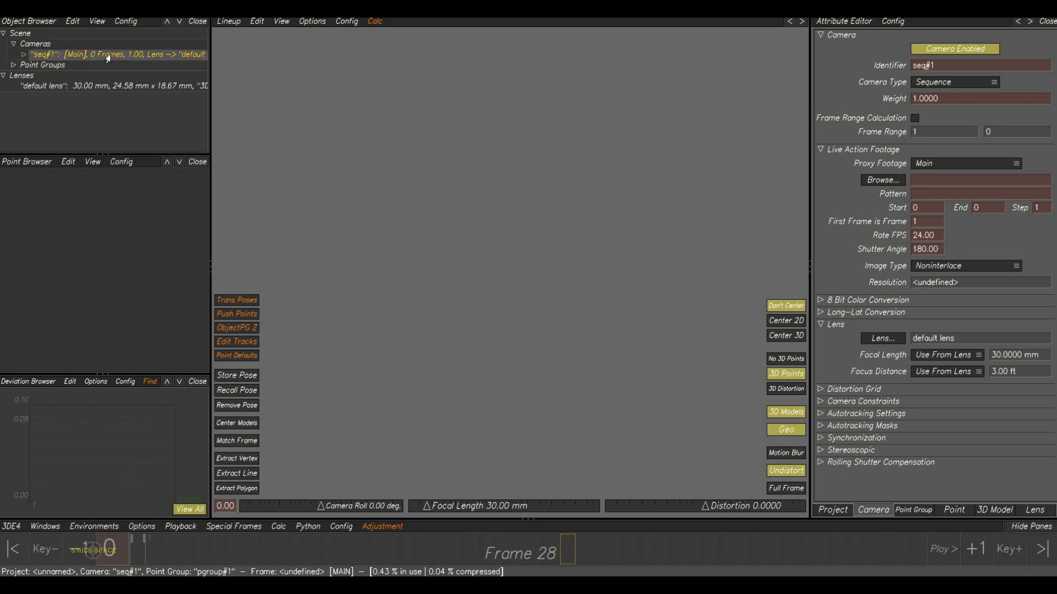
pyautogui.click(12, 65)
pyautogui.click(24, 76)
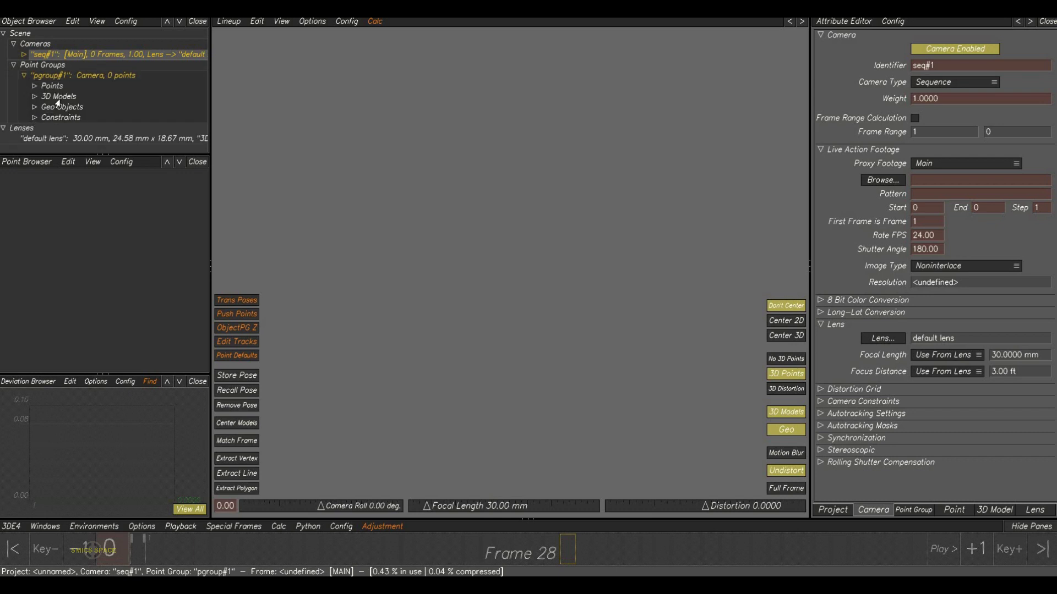
# Examine the point group's Points, 3D Models, Geo Objects and Constraints categories, including the commands for adding points and 3D models
pyautogui.click(34, 86)
pyautogui.rightClick(44, 86)
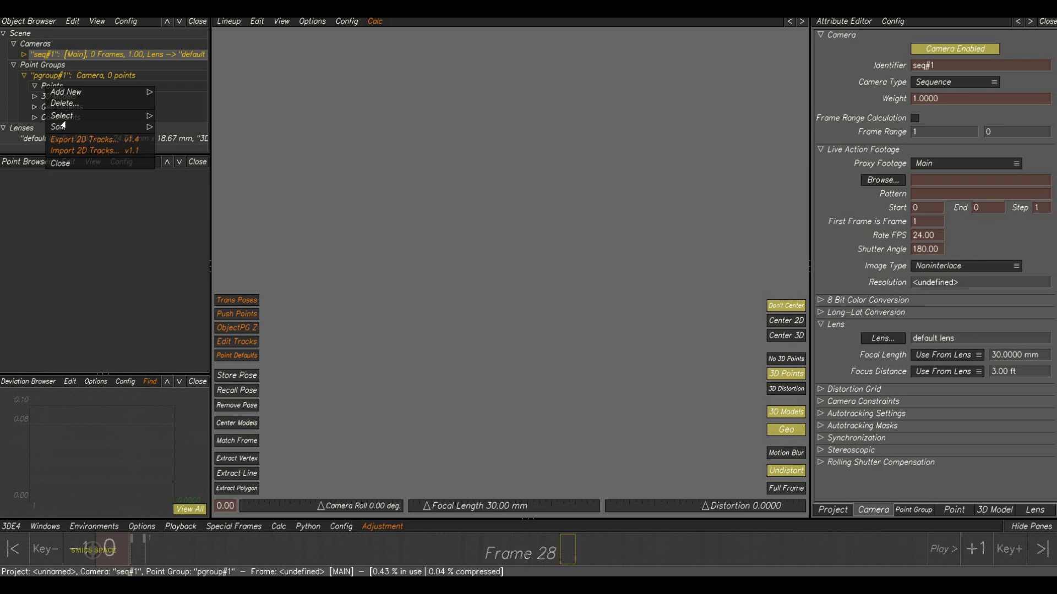
pyautogui.click(30, 92)
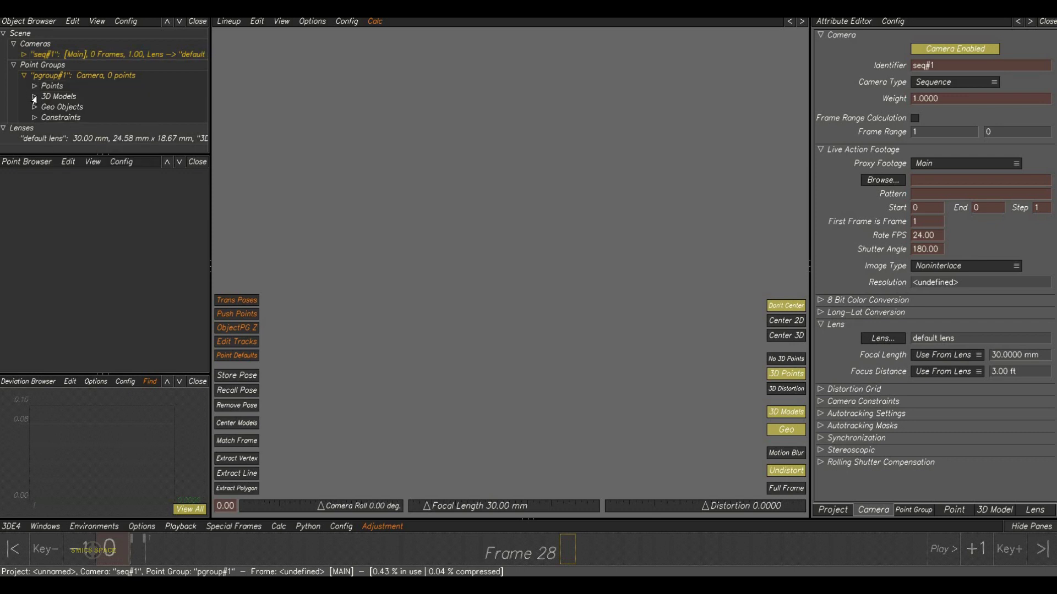
pyautogui.click(35, 97)
pyautogui.rightClick(62, 103)
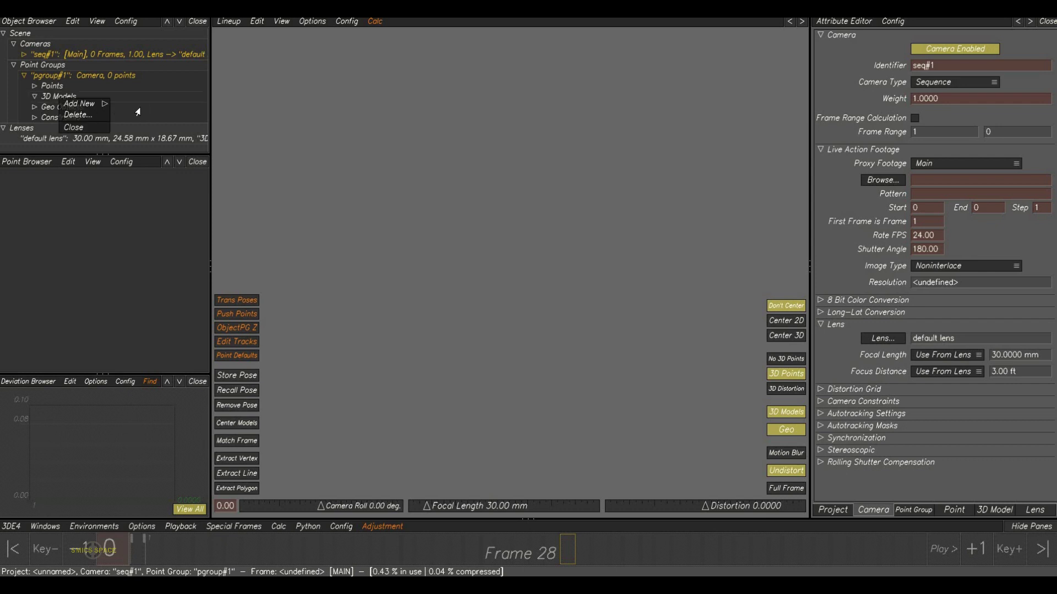
pyautogui.moveTo(88, 105)
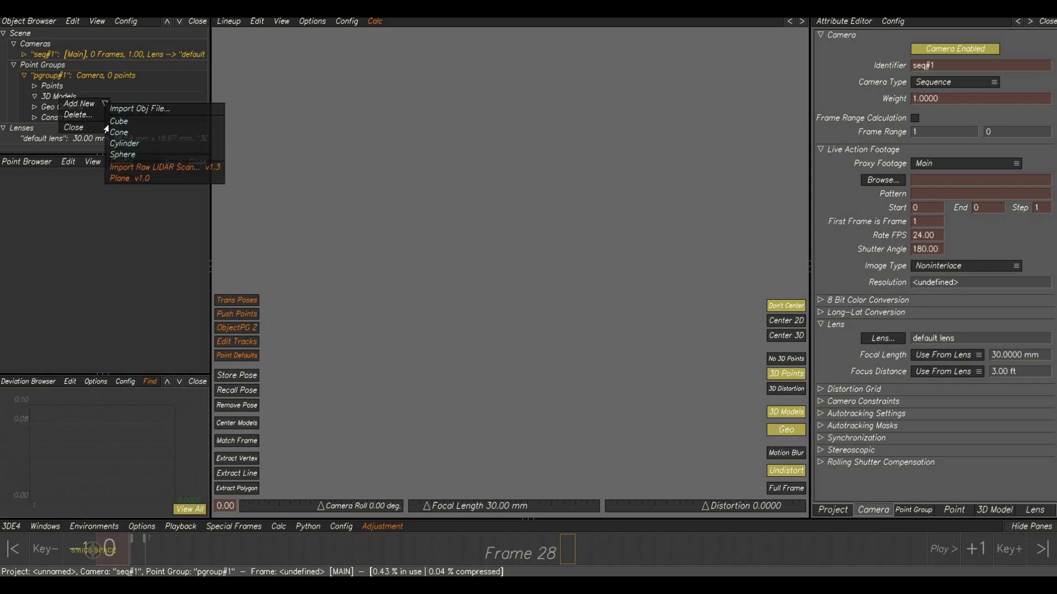
pyautogui.click(33, 98)
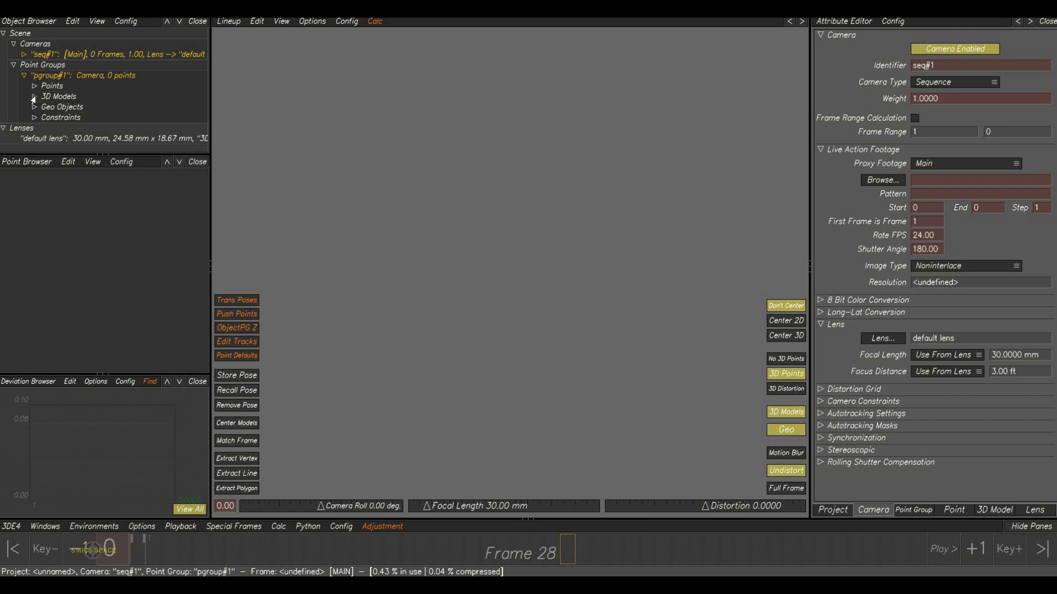
pyautogui.click(34, 107)
pyautogui.click(33, 119)
# Select the default lens and review its attributes and the available add, delete, duplicate, export and import commands
pyautogui.click(34, 138)
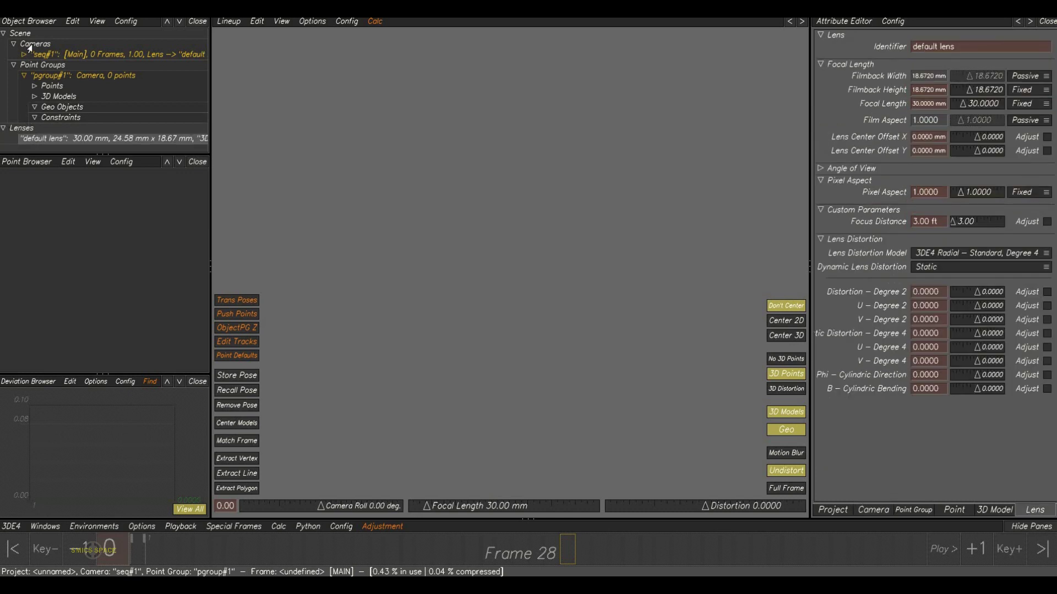
pyautogui.rightClick(37, 142)
pyautogui.click(28, 141)
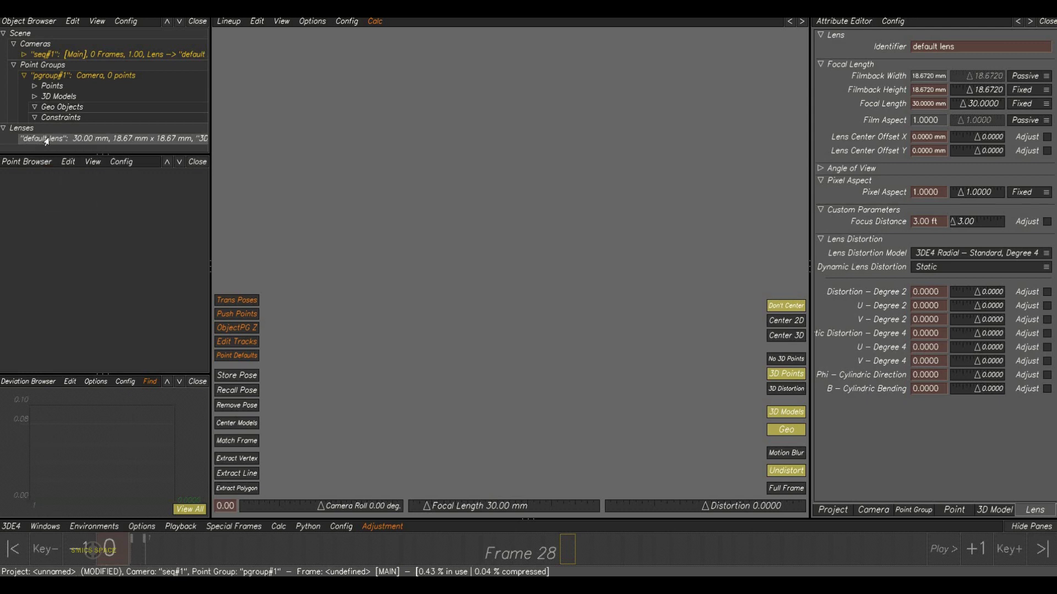
pyautogui.rightClick(57, 141)
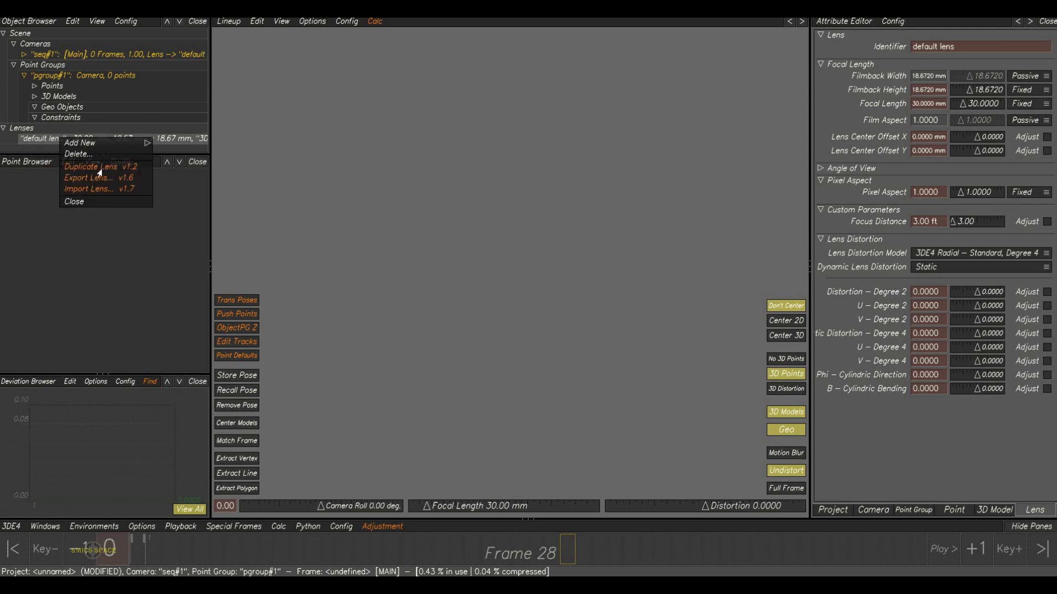
pyautogui.click(41, 143)
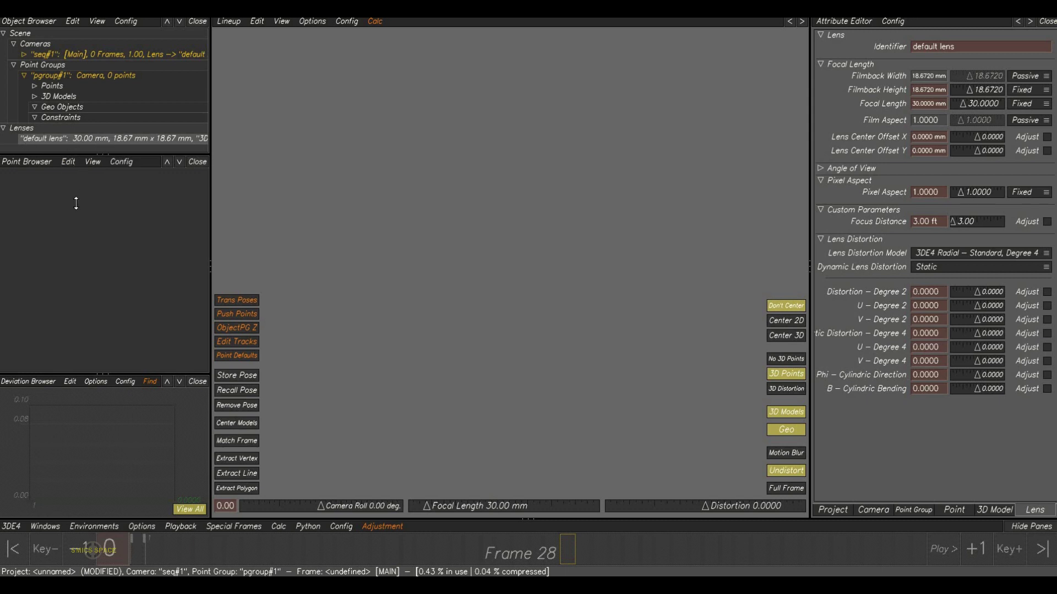
# Examine the Point Browser's display filters, editing commands and pane configuration options
pyautogui.moveTo(76, 202); pyautogui.dragTo(20, 150)
pyautogui.click(18, 161)
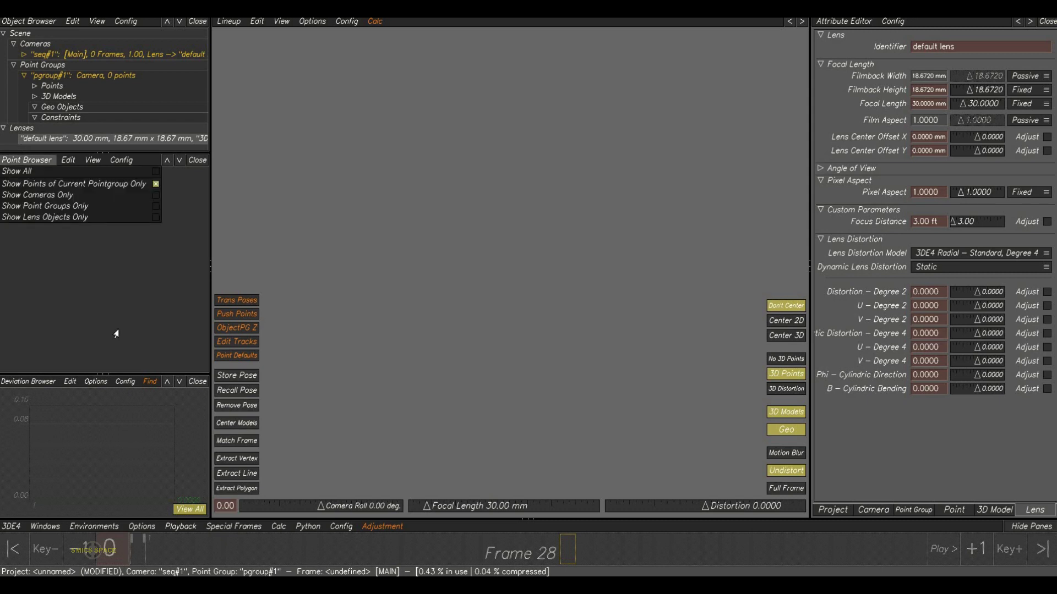
pyautogui.click(28, 296)
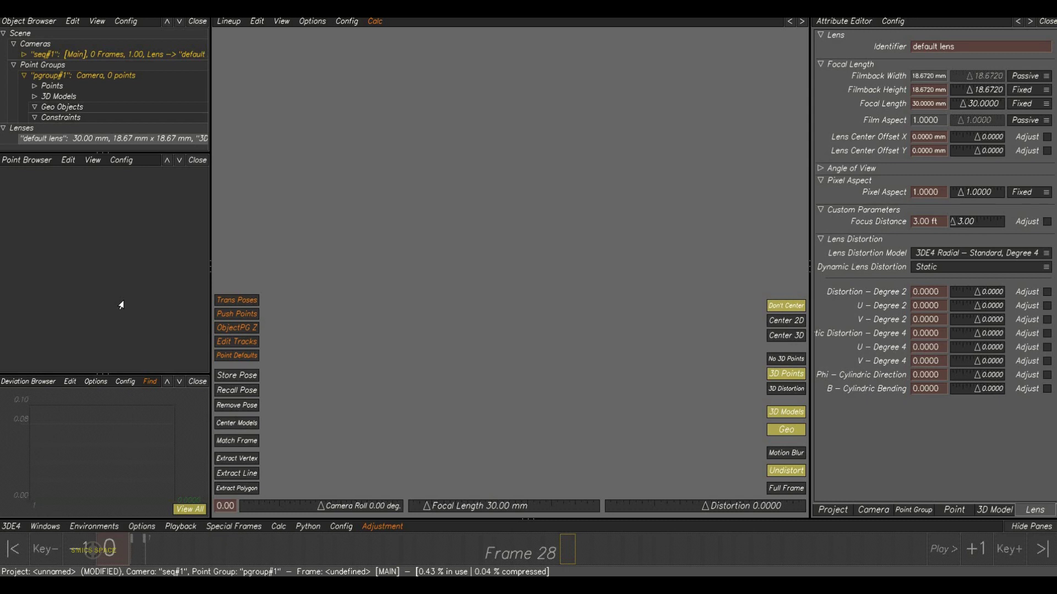
pyautogui.click(68, 160)
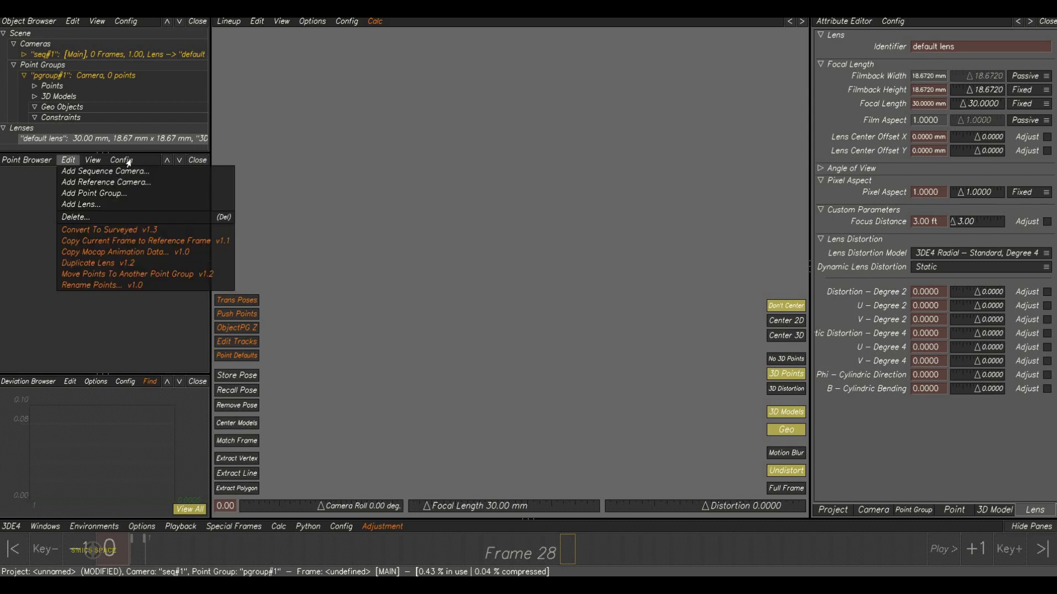
pyautogui.click(126, 160)
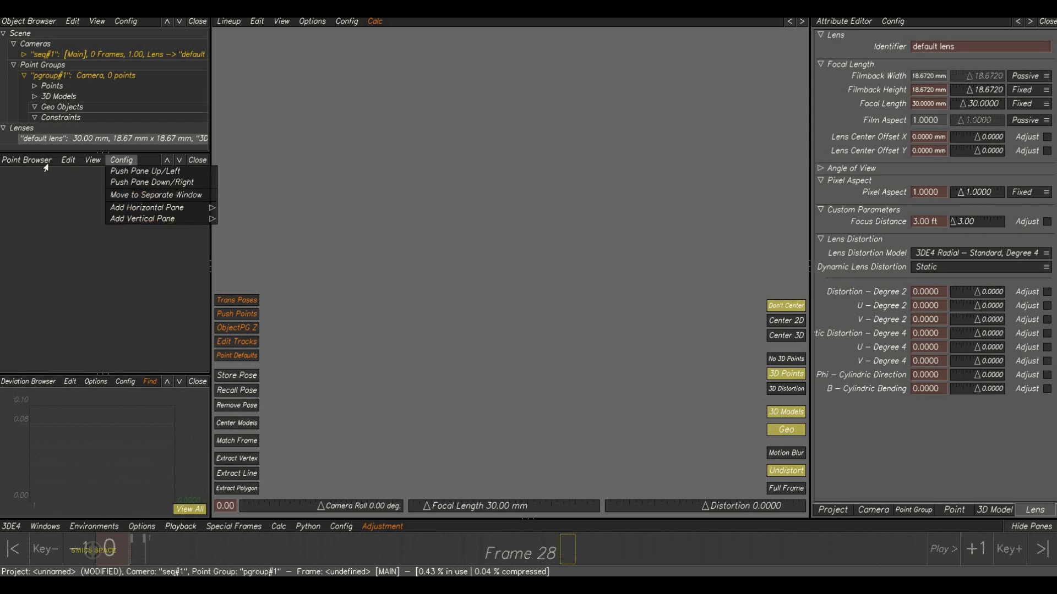
pyautogui.press('Left')
pyautogui.press('Left')
pyautogui.press('Right')
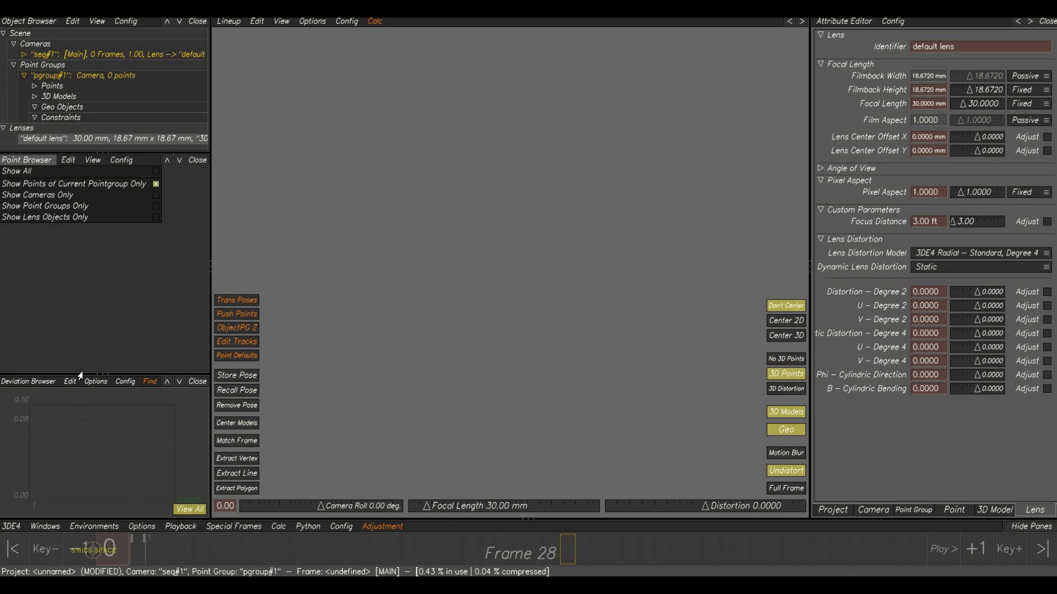
pyautogui.click(80, 444)
# Enlarge the Deviation Browser pane upward and check its options
pyautogui.moveTo(66, 374); pyautogui.dragTo(73, 347)
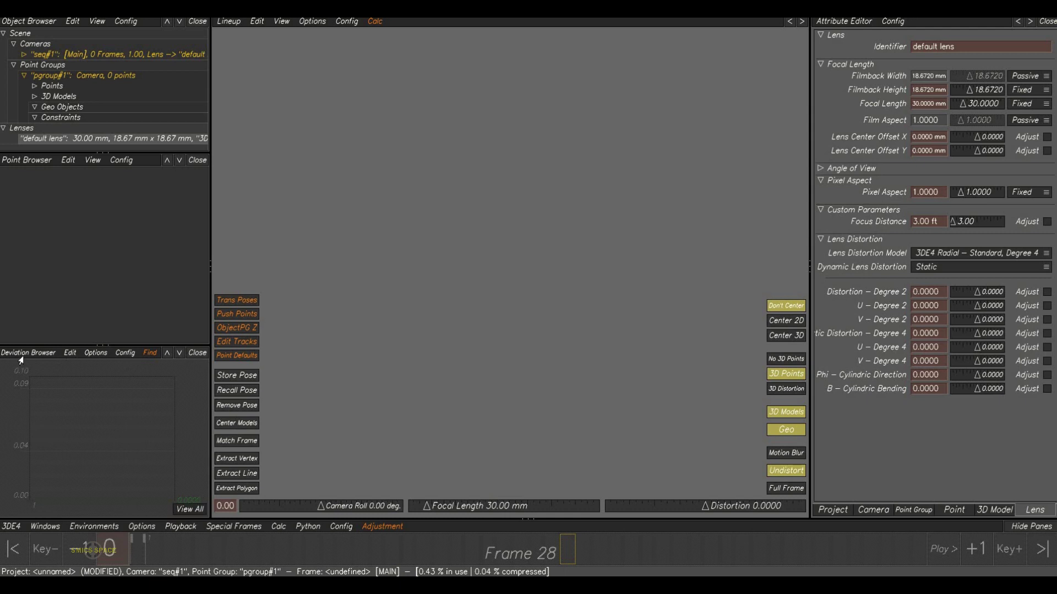
pyautogui.click(20, 359)
pyautogui.click(167, 378)
# Review the application's main commands, covering project handling, windows, preferences and the parameter adjustment scripts
pyautogui.click(44, 527)
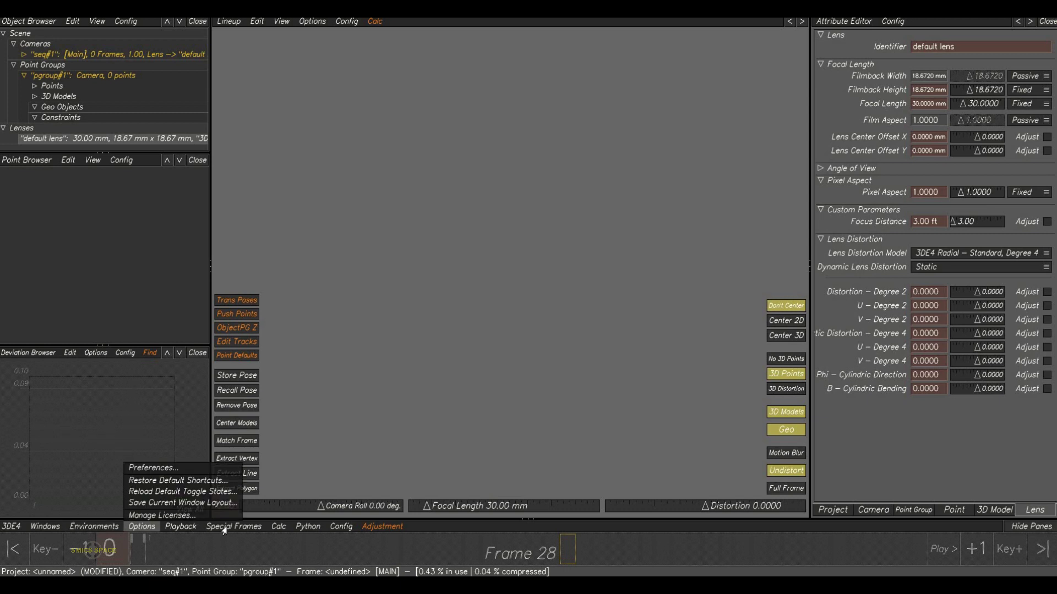
pyautogui.moveTo(279, 528)
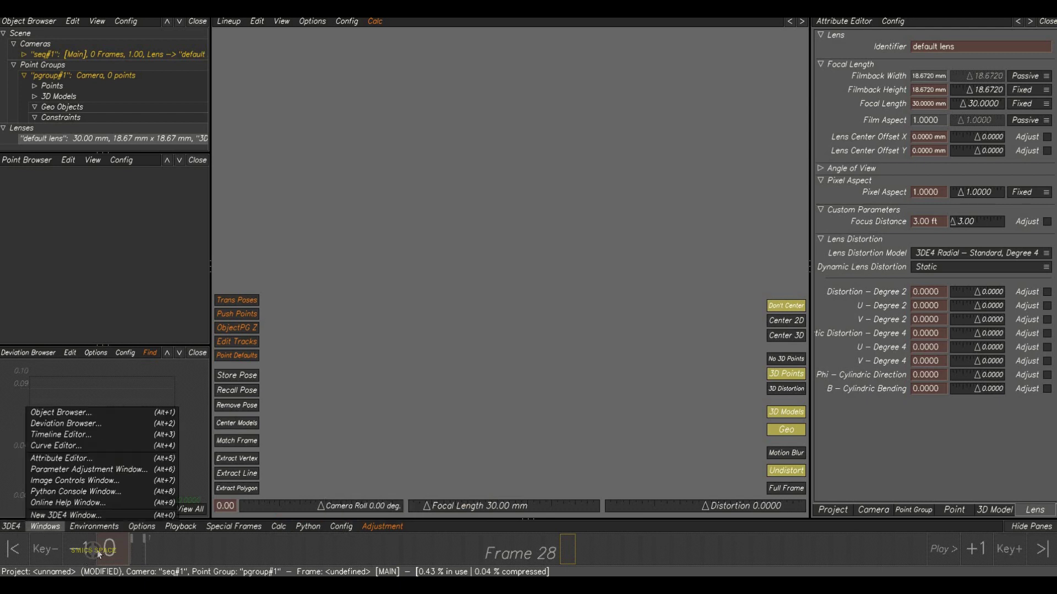
pyautogui.click(138, 440)
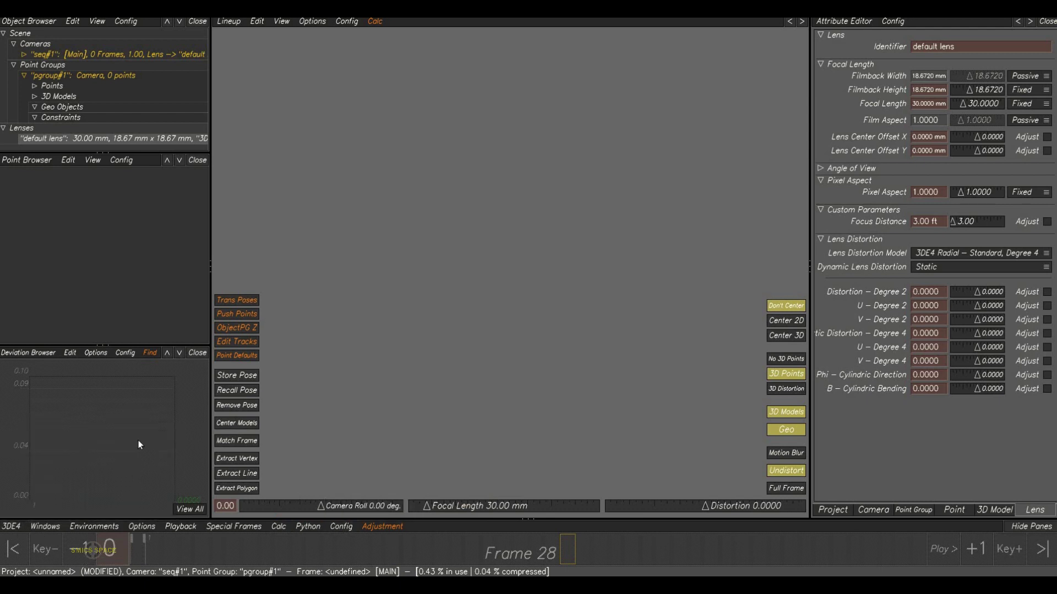
pyautogui.click(8, 526)
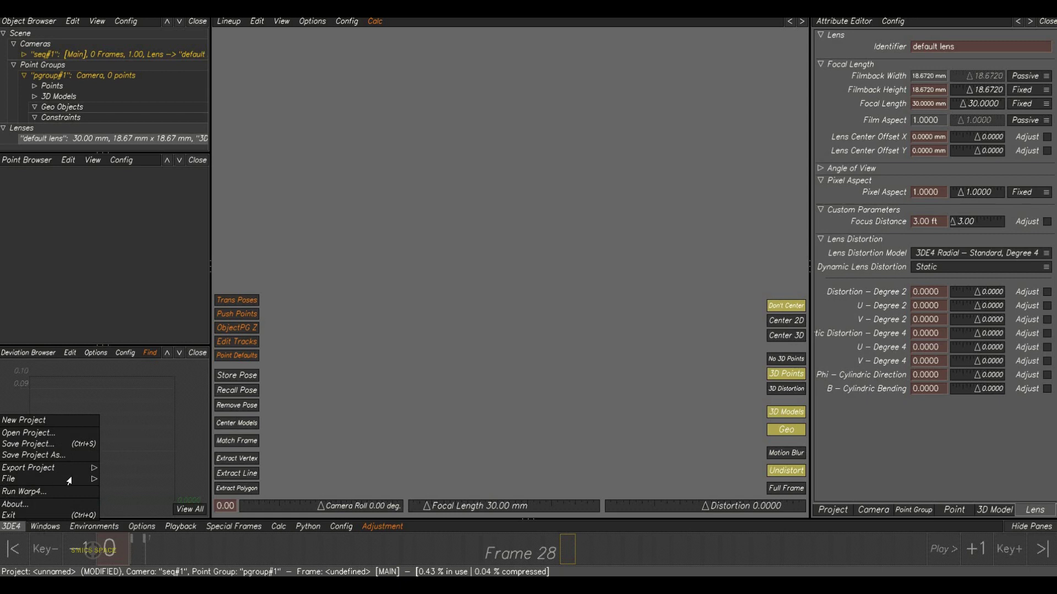
pyautogui.click(49, 529)
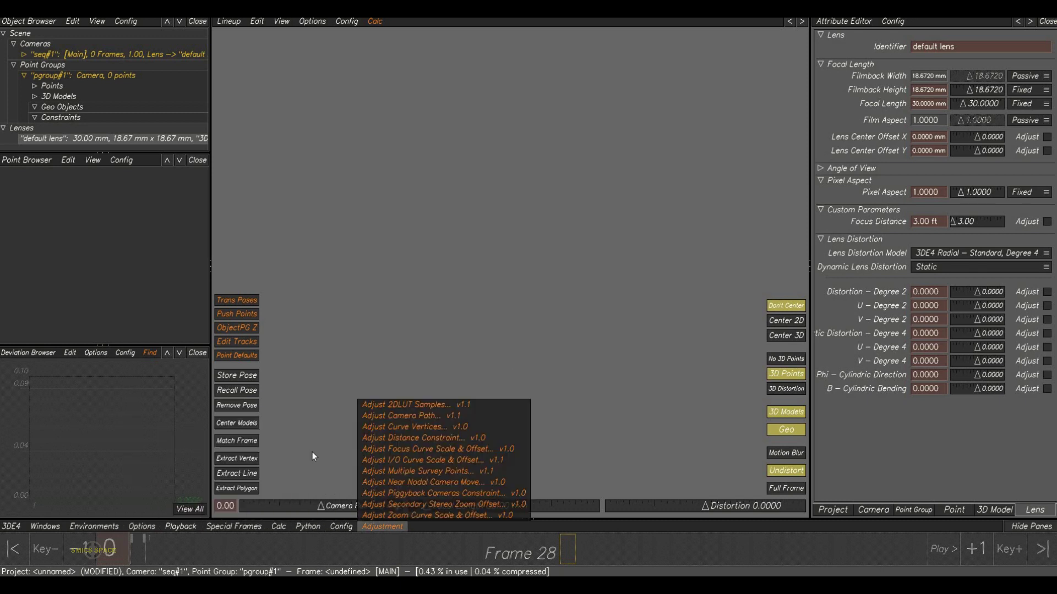
pyautogui.click(251, 518)
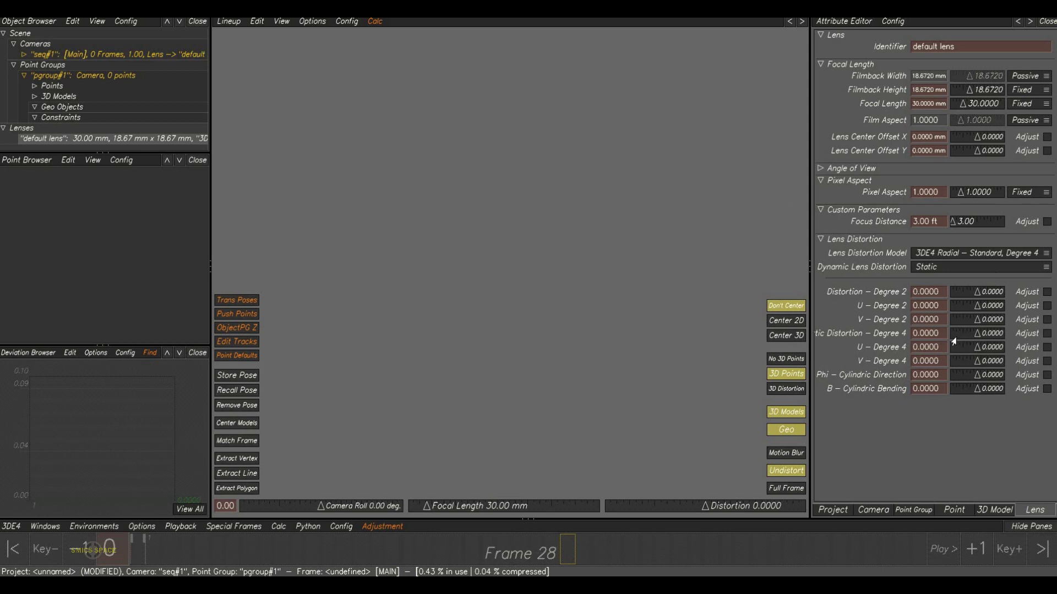
# Examine the attributes of the sequence camera, default lens, point group and point in the Attribute Editor
pyautogui.click(55, 54)
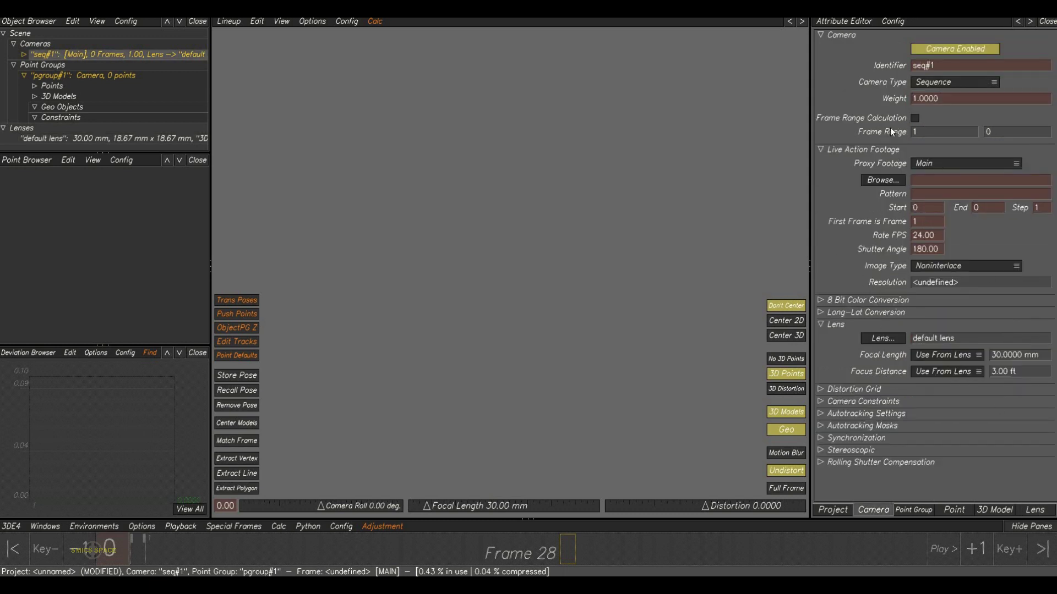
pyautogui.click(827, 392)
pyautogui.click(88, 139)
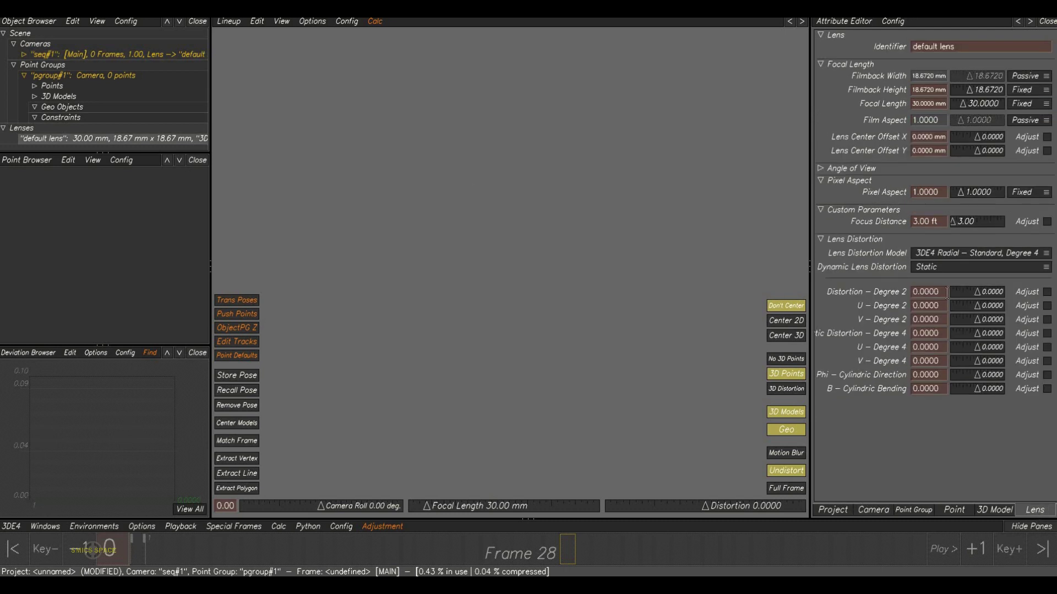
pyautogui.click(914, 510)
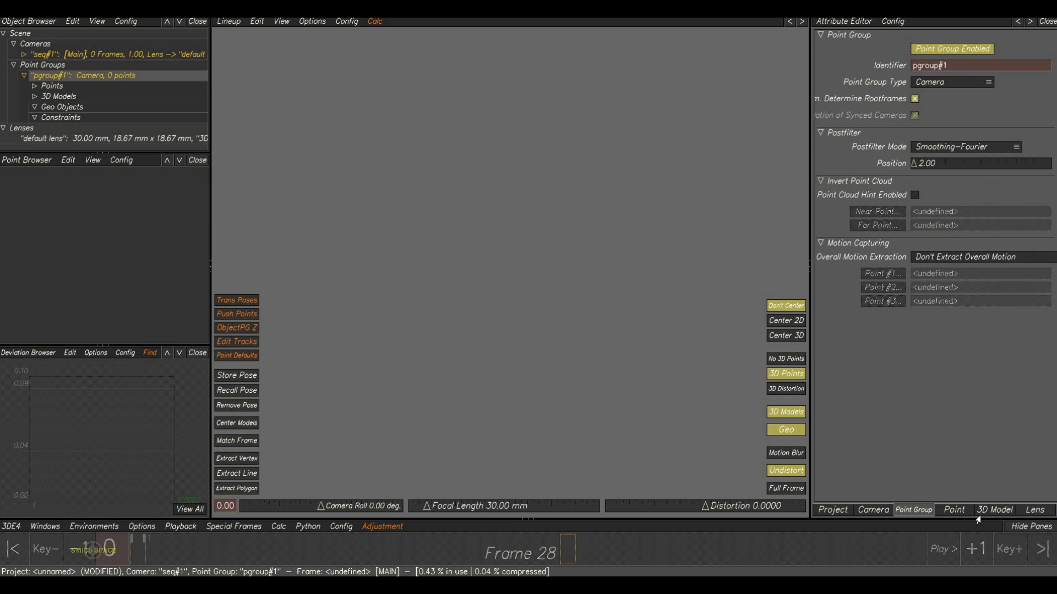
pyautogui.click(983, 511)
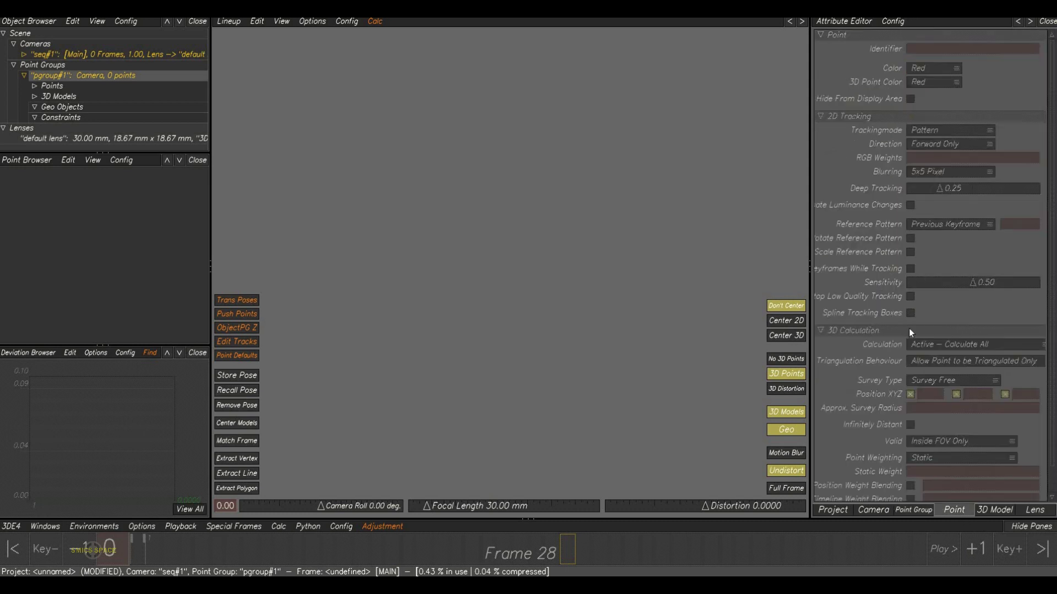
pyautogui.click(914, 510)
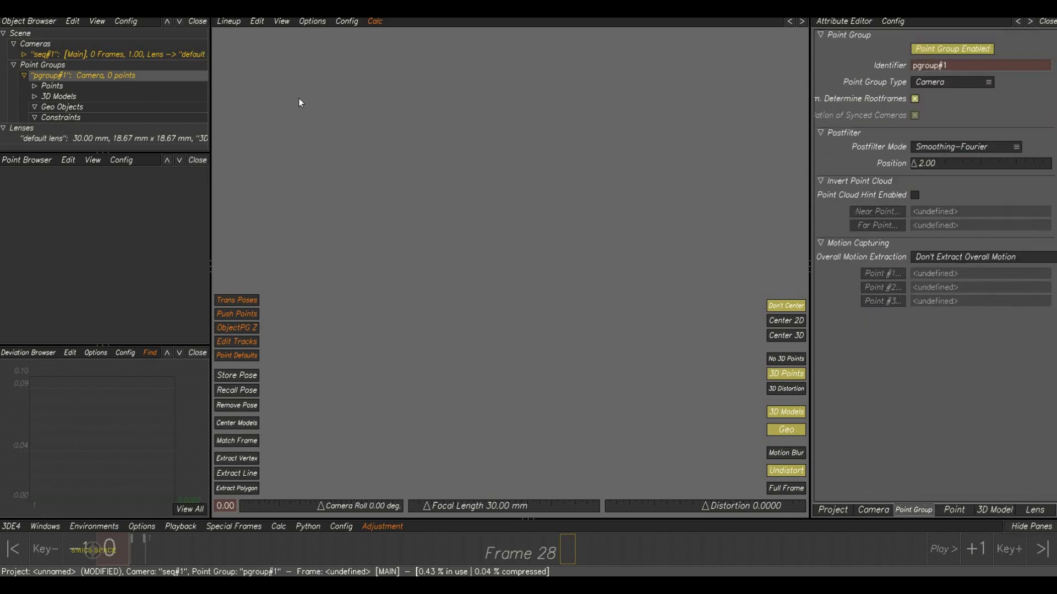
# Switch the main viewport to the 3D Orientation Controls and inspect the camera and grid in 3D space
pyautogui.click(231, 21)
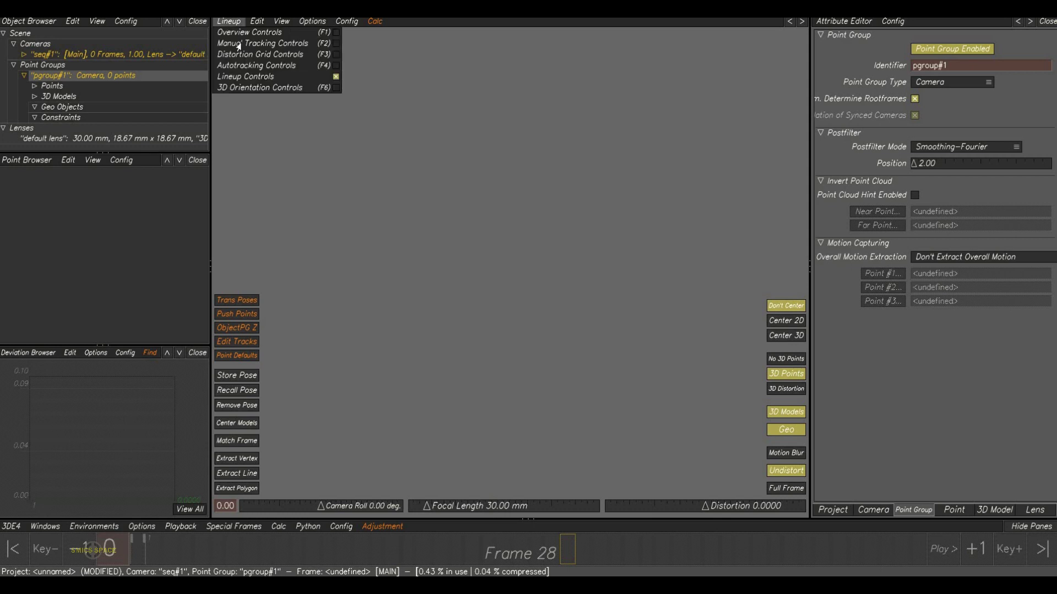
pyautogui.click(272, 88)
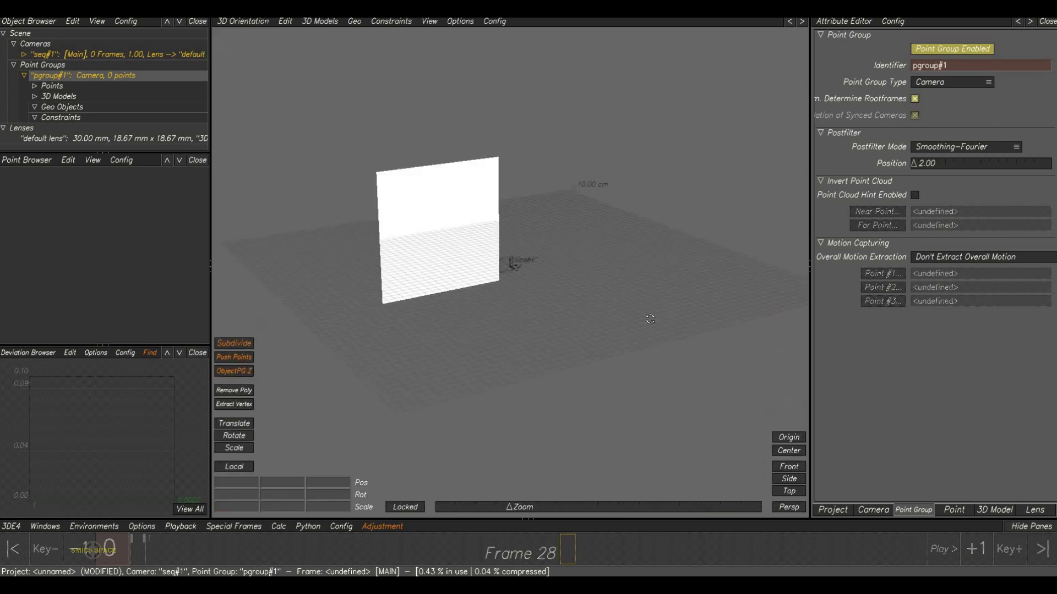
pyautogui.moveTo(659, 322); pyautogui.dragTo(470, 308, button='middle')
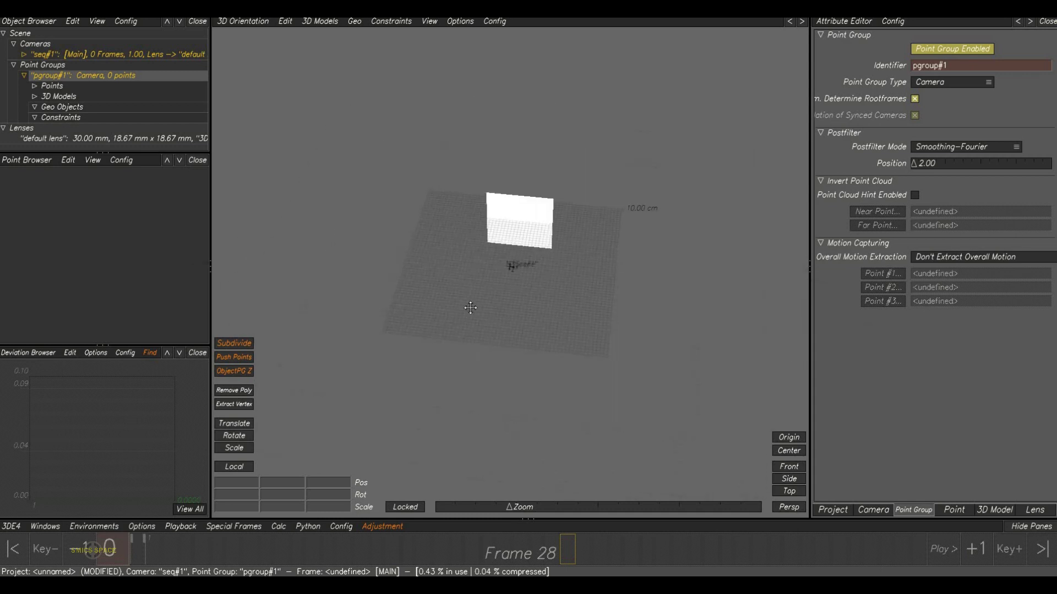
pyautogui.moveTo(525, 284); pyautogui.dragTo(532, 350, button='middle')
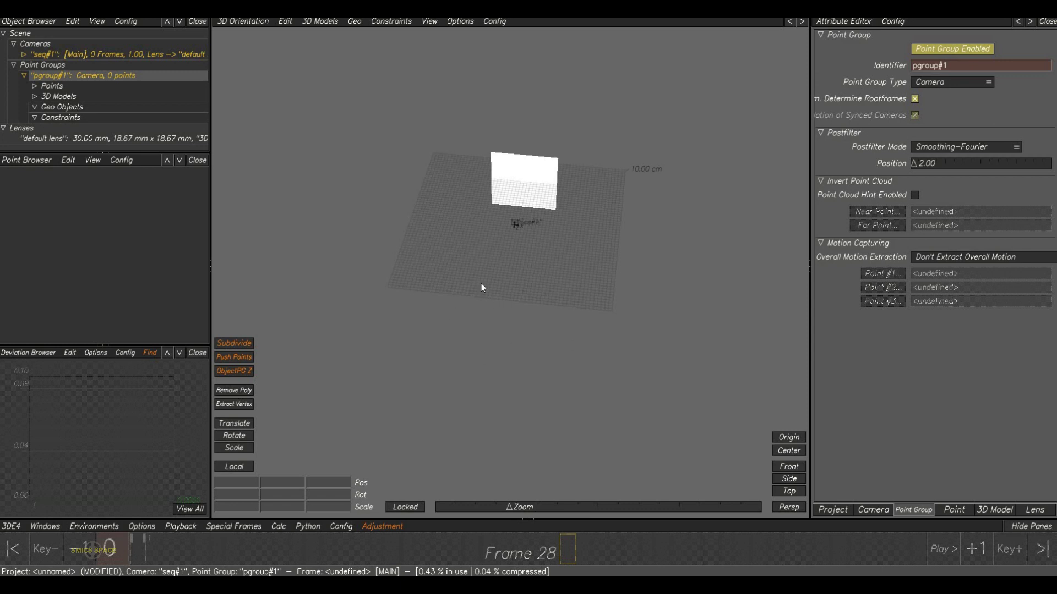
pyautogui.moveTo(482, 316); pyautogui.dragTo(248, 28, button='middle')
# Switch the main viewport to the Manual Tracking Controls
pyautogui.click(248, 24)
pyautogui.click(257, 40)
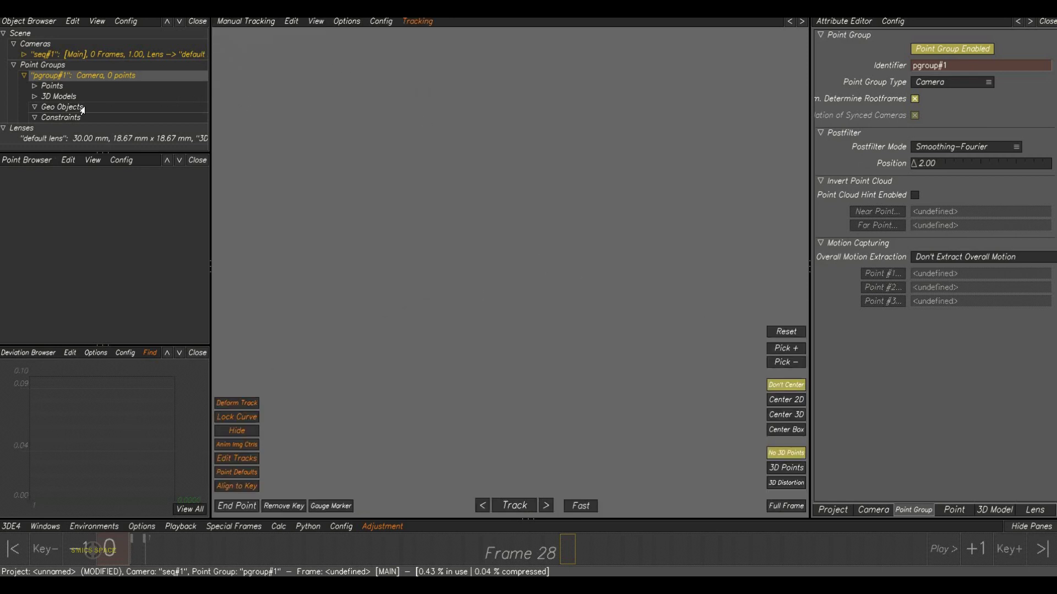
# Browse for the seq#1 camera's live action footage and select input.0001.jpeg in f:\3de TUT\Sequenses\input
pyautogui.click(80, 56)
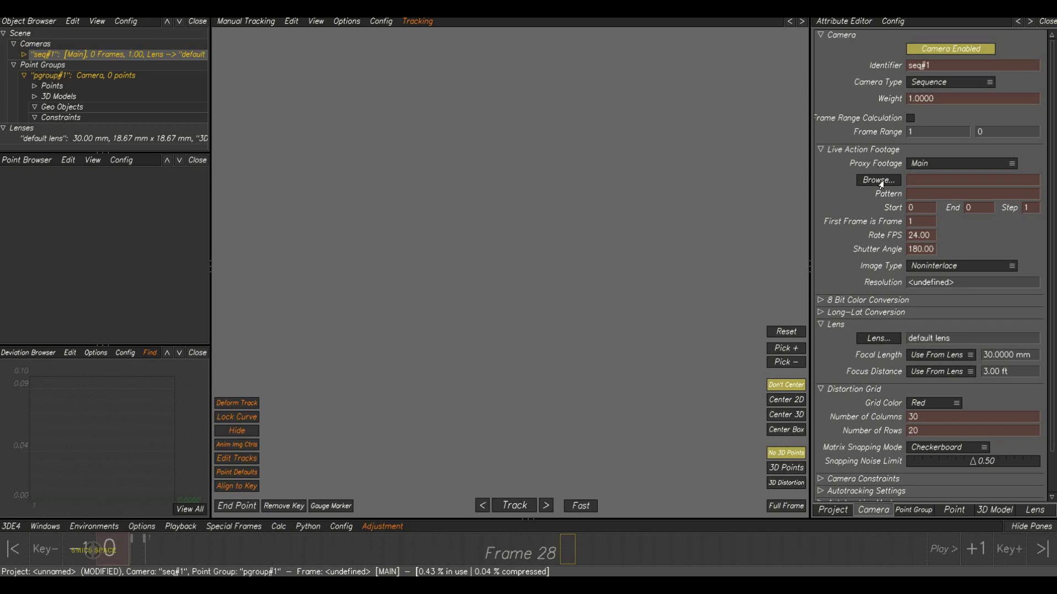
pyautogui.click(880, 180)
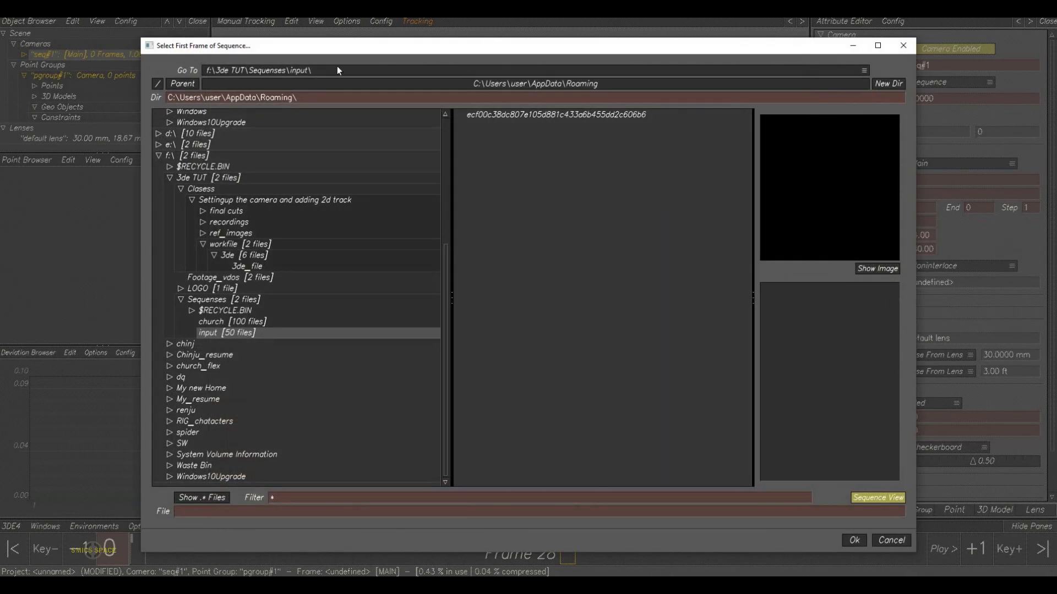
pyautogui.click(324, 72)
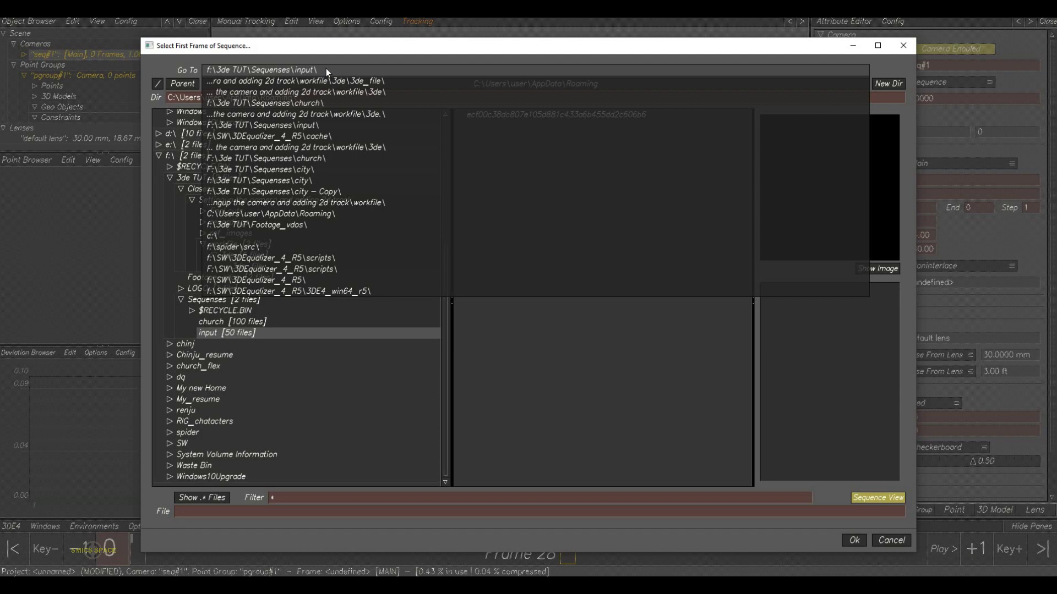
pyautogui.click(210, 203)
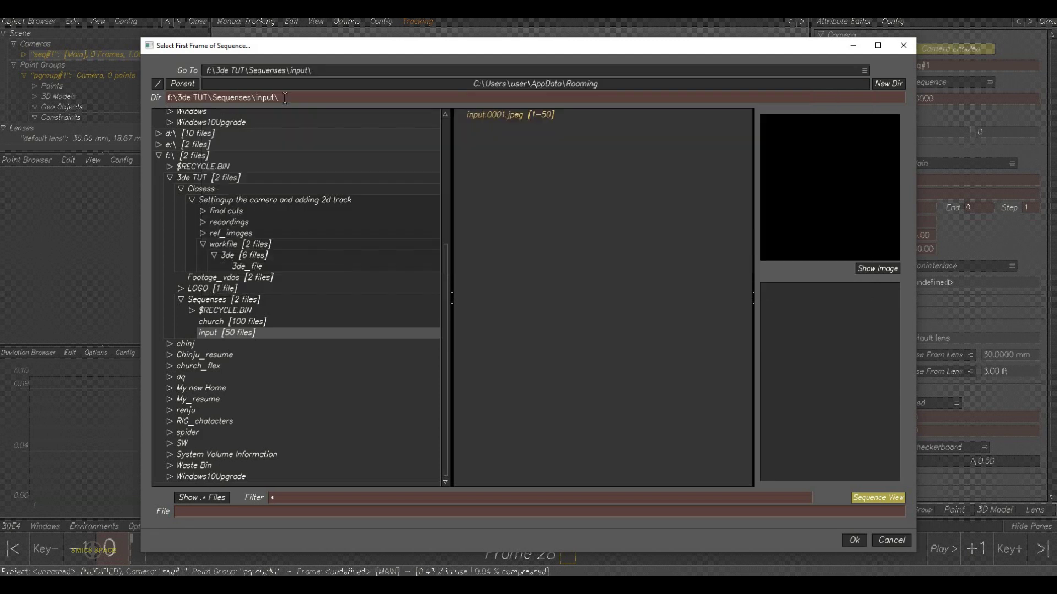
pyautogui.click(522, 116)
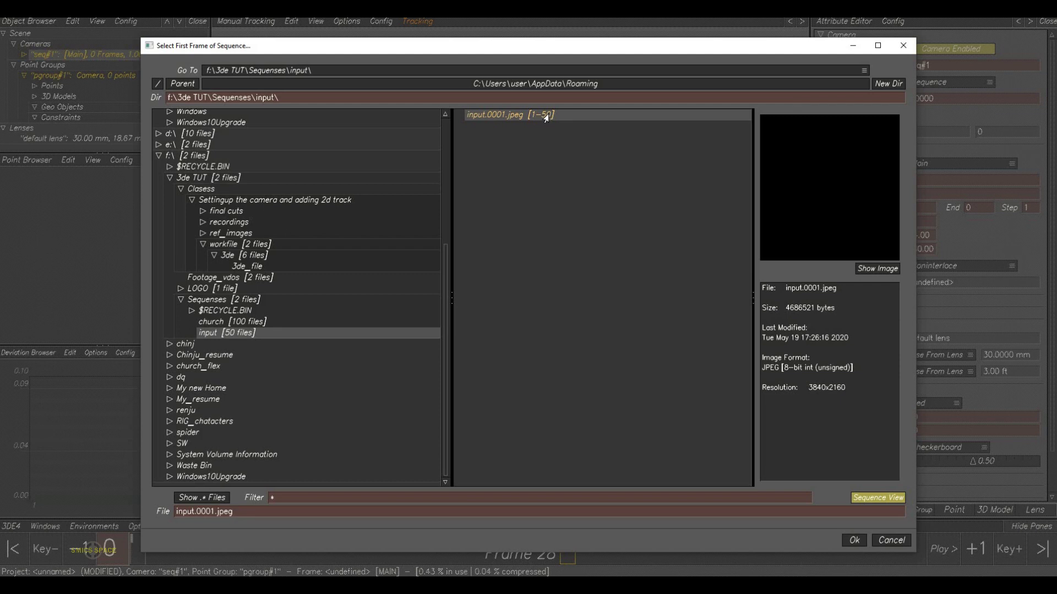
# Compare the footage folder's listing as individual frames and as a collapsed sequence by toggling Sequence View
pyautogui.click(865, 498)
pyautogui.click(866, 499)
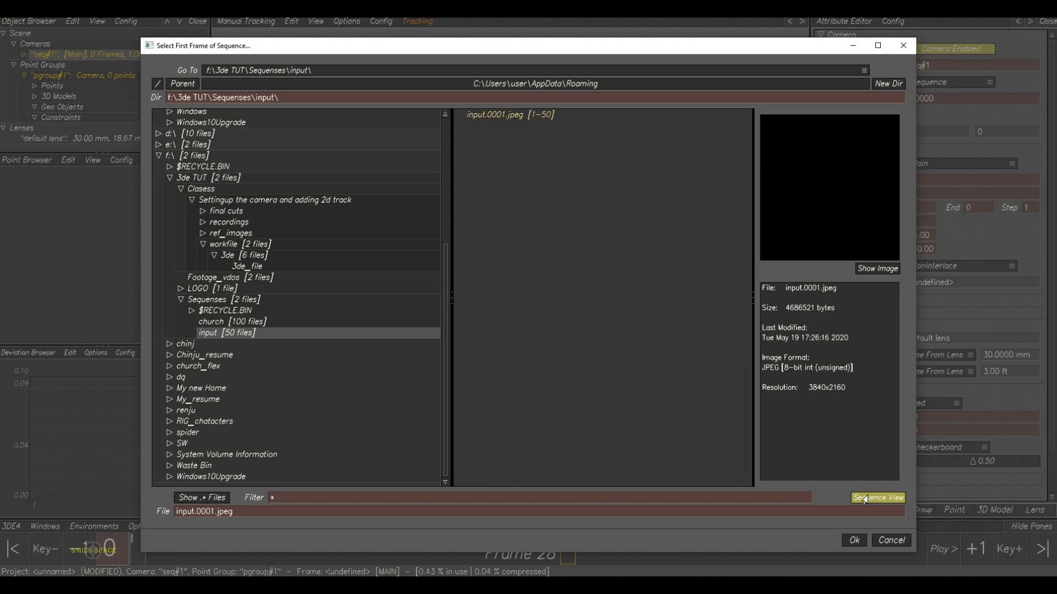
pyautogui.click(866, 499)
pyautogui.click(866, 499)
pyautogui.click(867, 500)
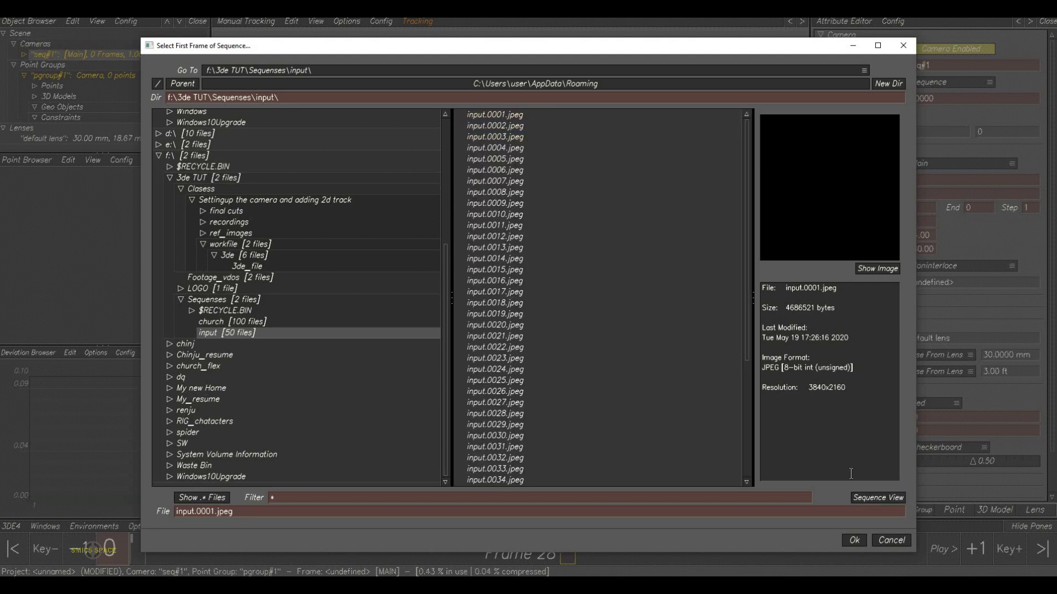
pyautogui.click(868, 499)
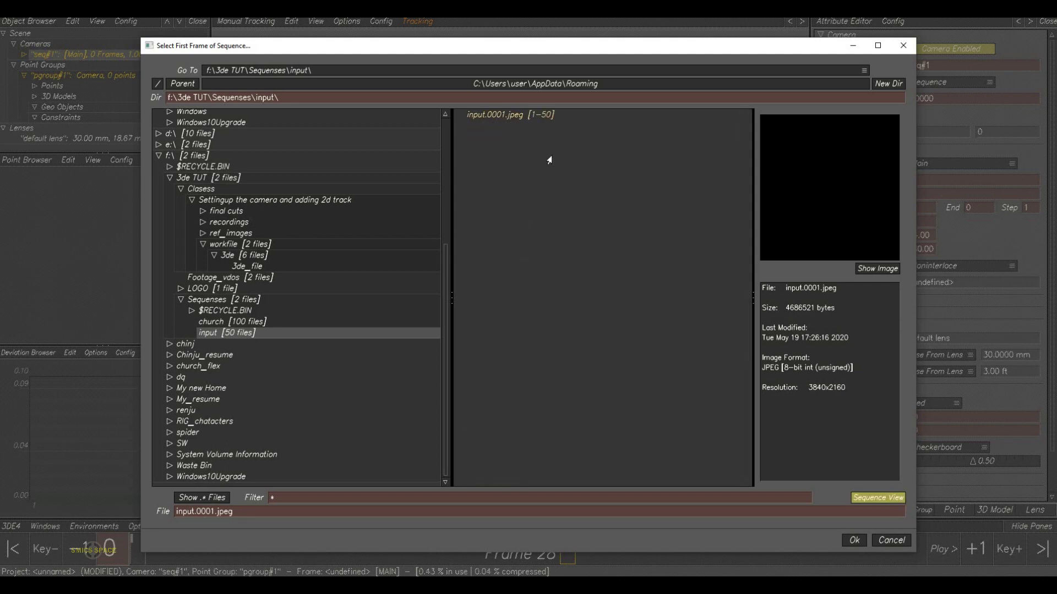
# Load the input.0001.jpeg sequence of frames 1-50 as the camera's main footage
pyautogui.click(508, 118)
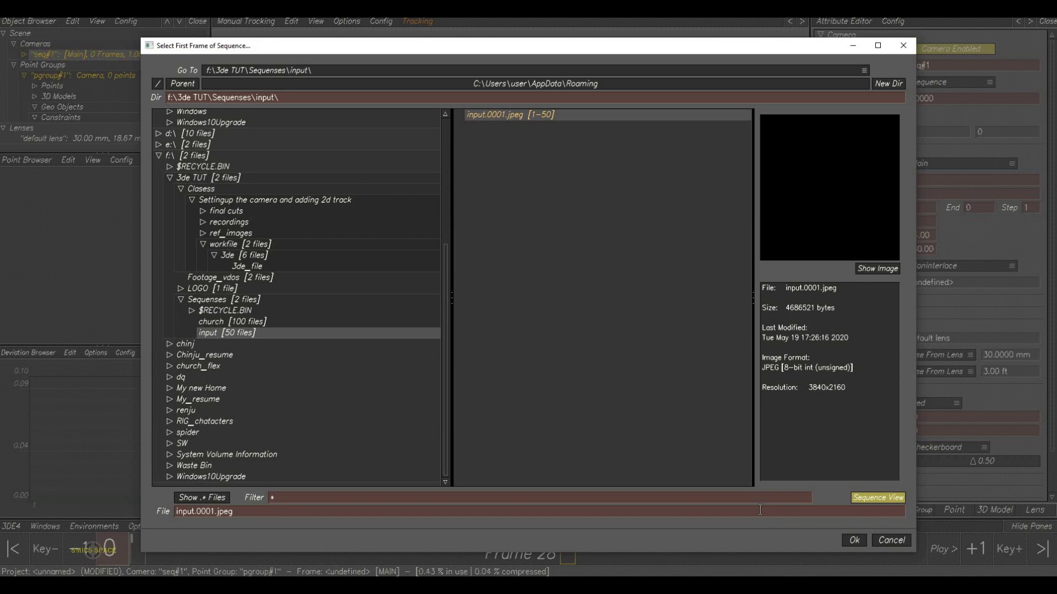
pyautogui.click(852, 541)
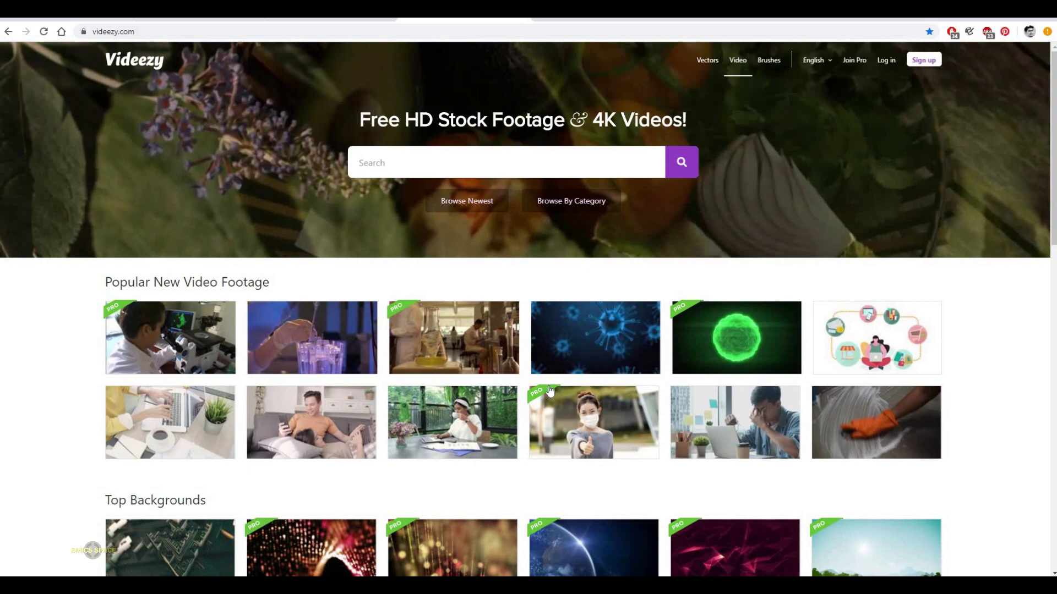
# Switch to the web browser and look through Videezy's home page and video categories for free stock footage
pyautogui.scroll(-5, 569, 385)
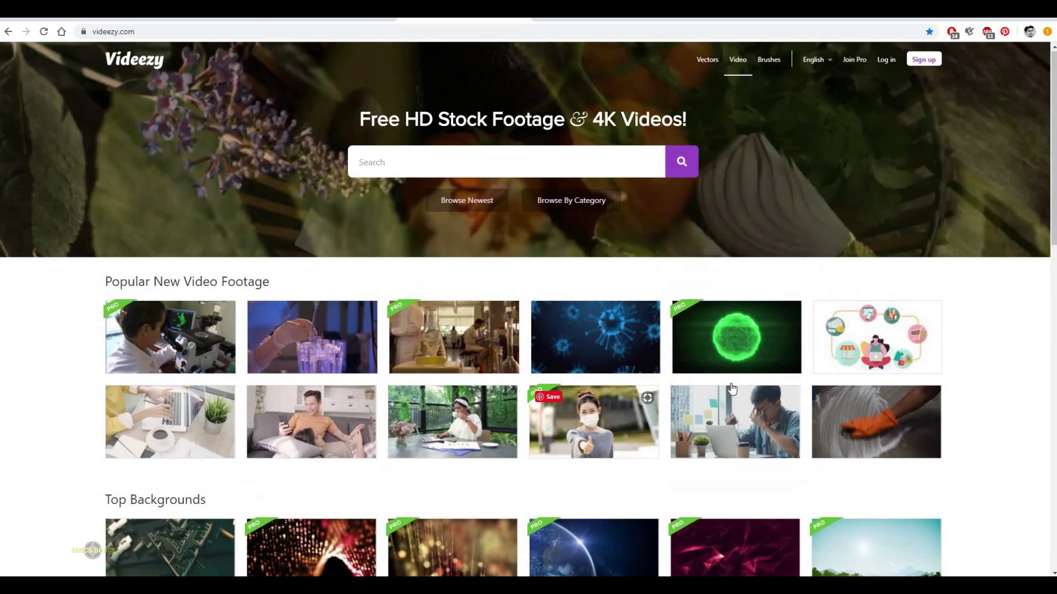
pyautogui.scroll(-10, 781, 381)
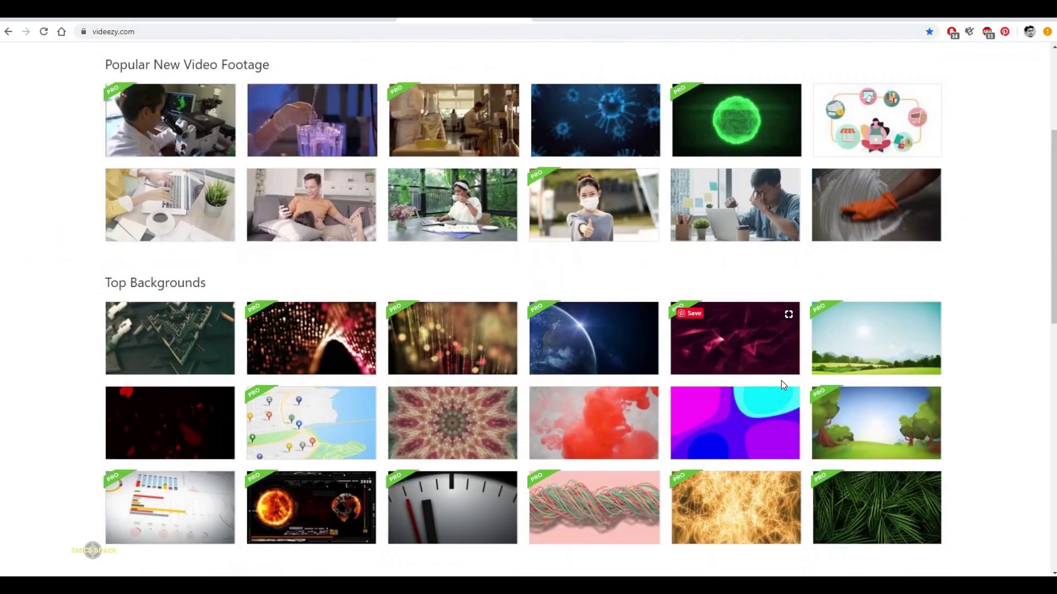
pyautogui.scroll(3, 731, 375)
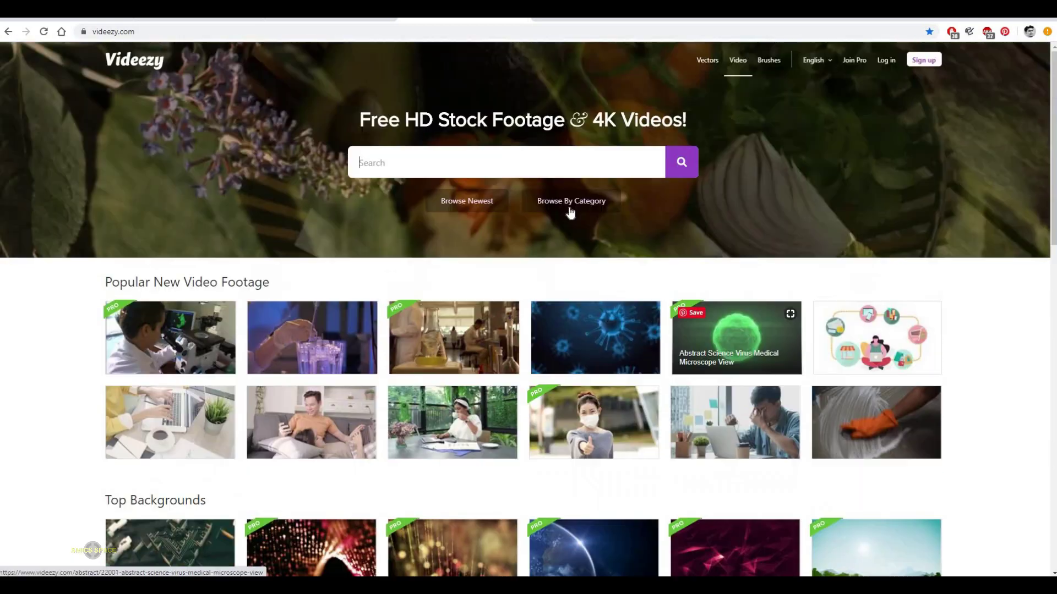
pyautogui.click(570, 206)
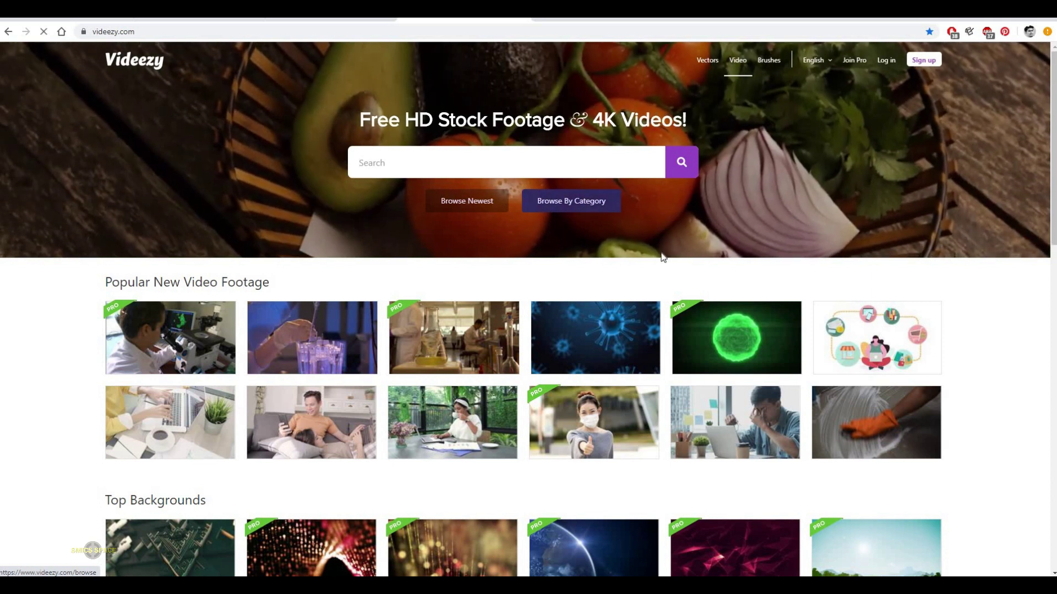
pyautogui.scroll(-1, 540, 300)
pyautogui.scroll(-4, 593, 295)
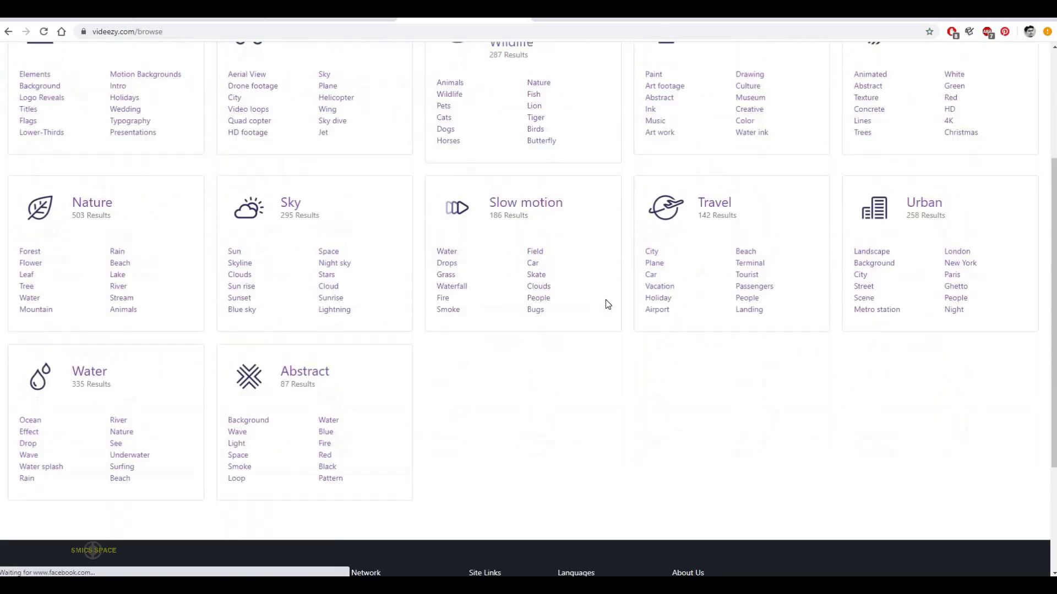
pyautogui.scroll(5, 606, 299)
pyautogui.click(63, 70)
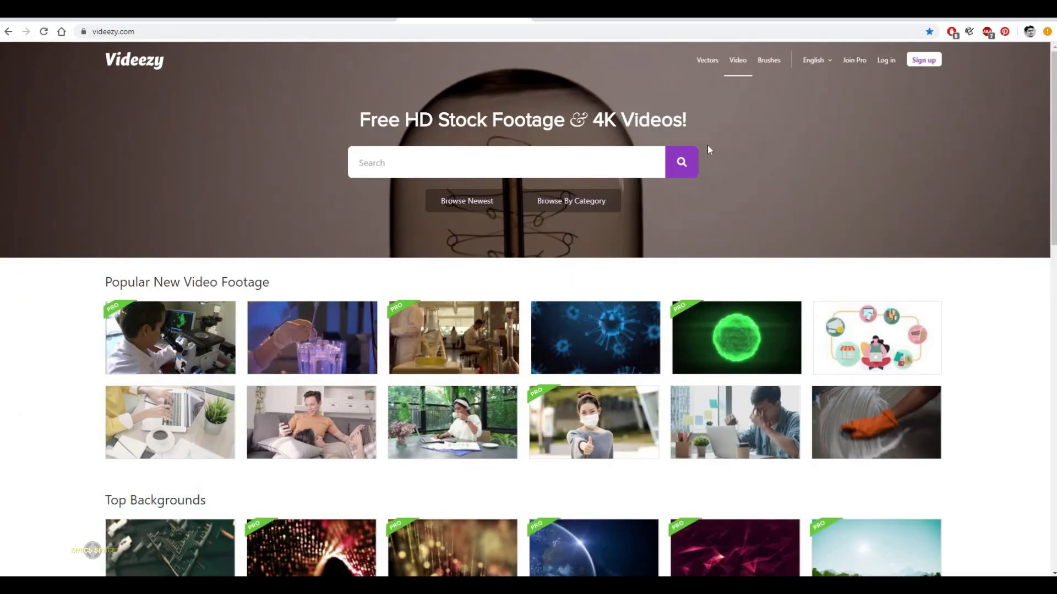
pyautogui.scroll(-1, 412, 231)
pyautogui.scroll(-2, 796, 212)
pyautogui.scroll(3, 795, 212)
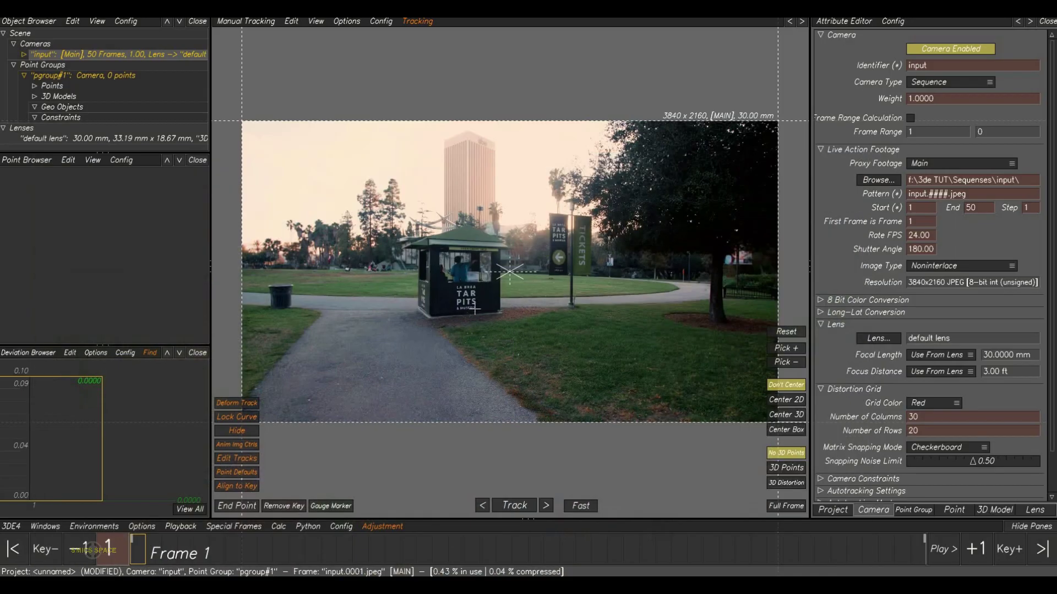
# Return to 3DEqualizer4, play the loaded footage in the viewport and scrub through the timeline to frame 32
pyautogui.moveTo(493, 312); pyautogui.dragTo(521, 328, button='middle')
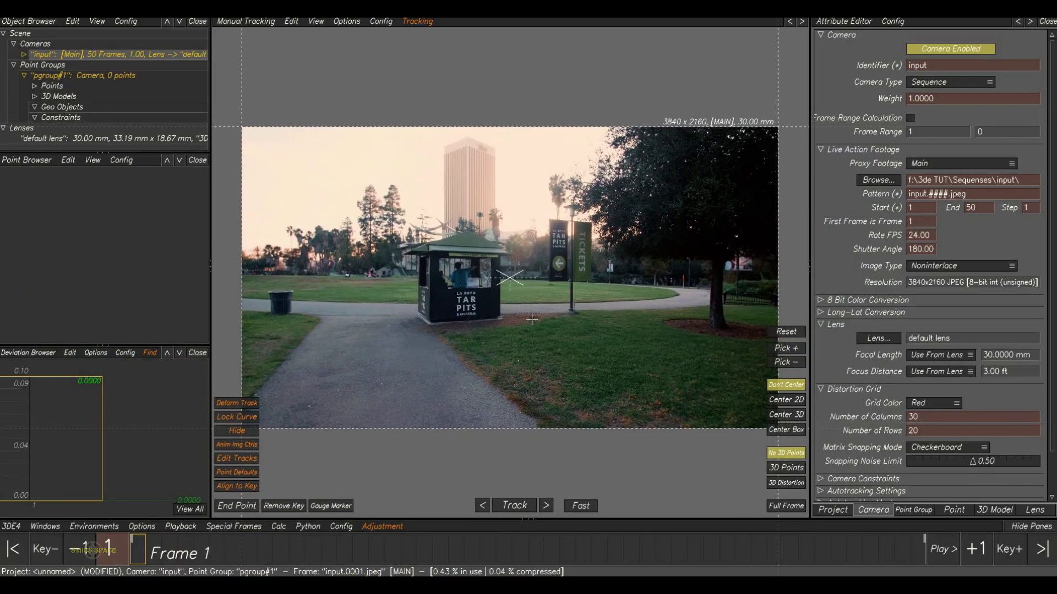
pyautogui.click(946, 550)
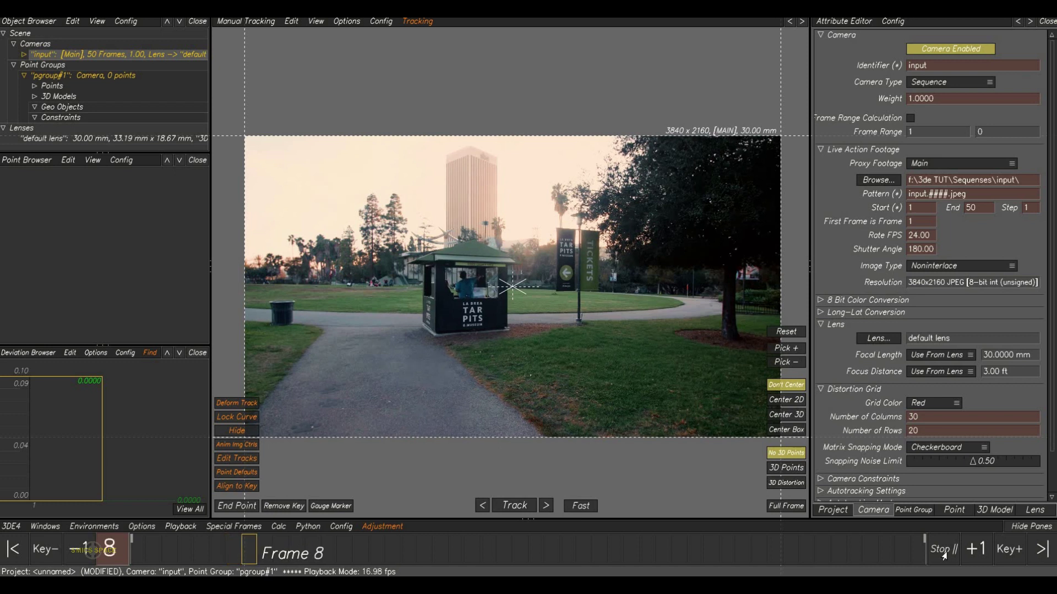
pyautogui.click(498, 554)
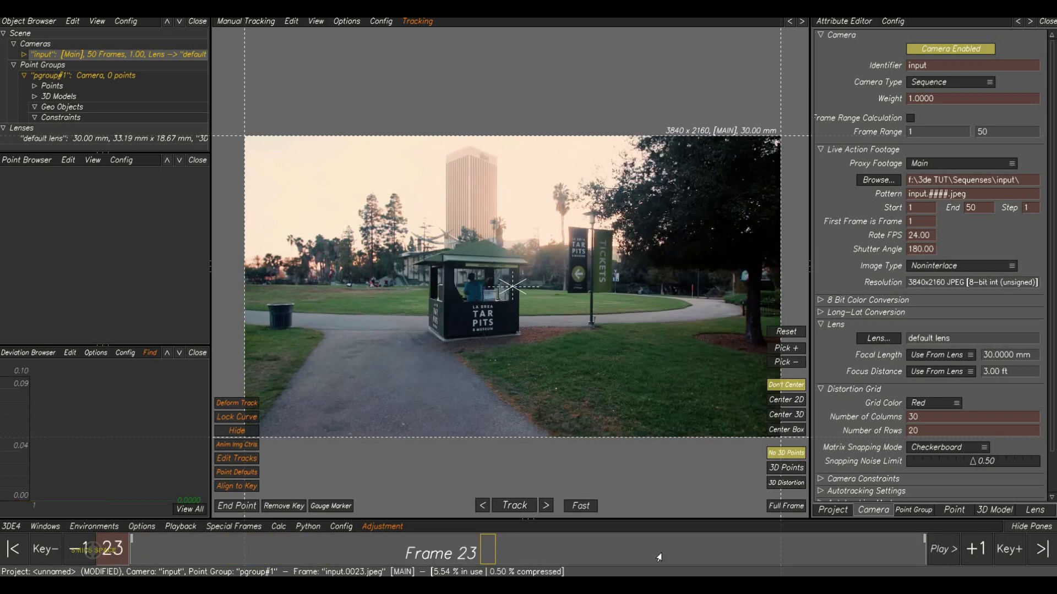
pyautogui.click(713, 556)
pyautogui.click(630, 554)
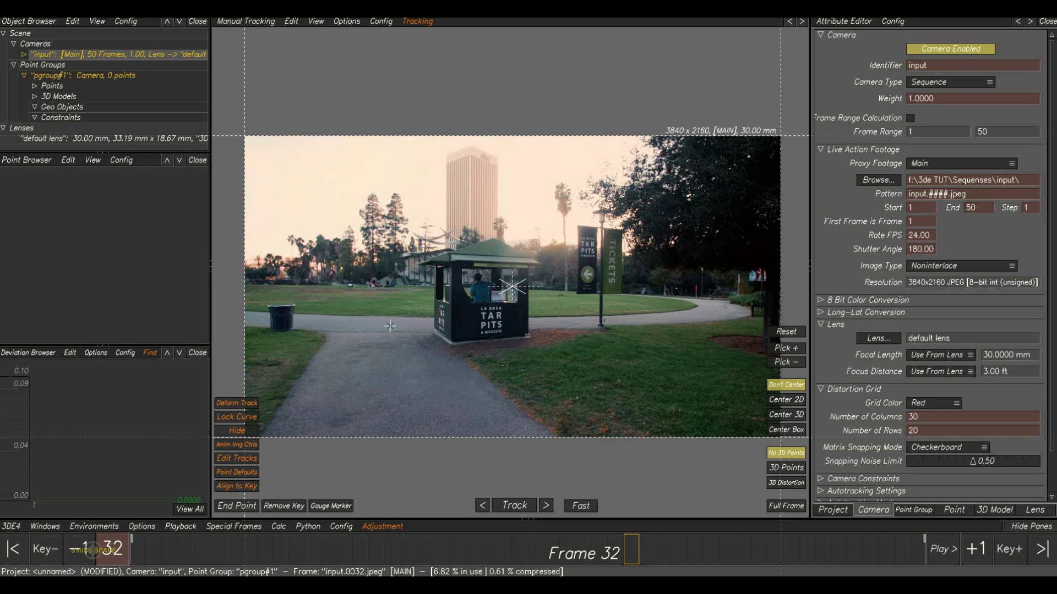
# Export the buffer compression file for the footage, overwriting the existing input.x.jpeg.3de_bcompress
pyautogui.click(174, 528)
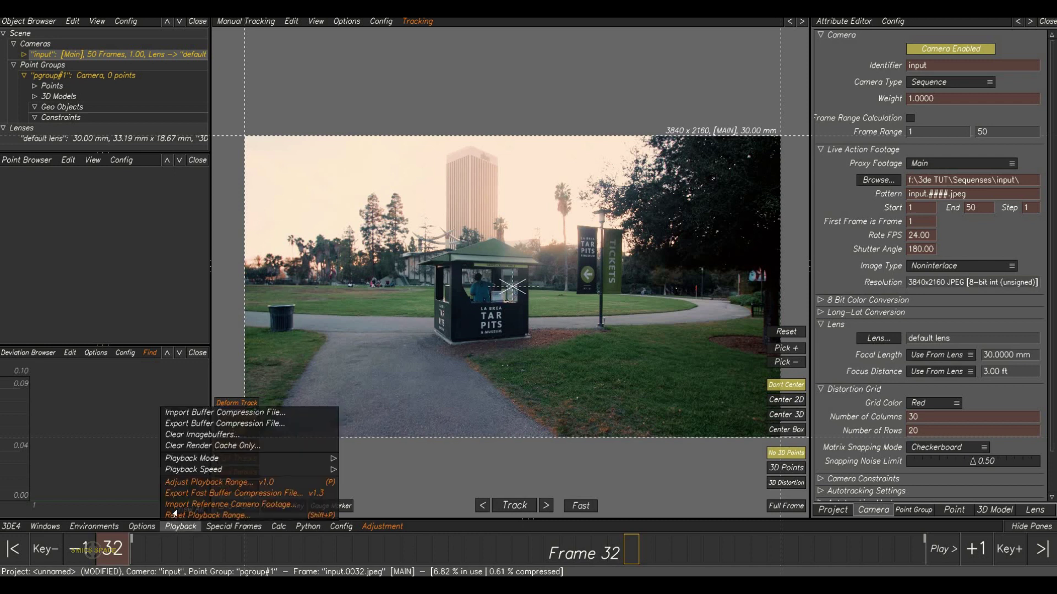
pyautogui.click(182, 424)
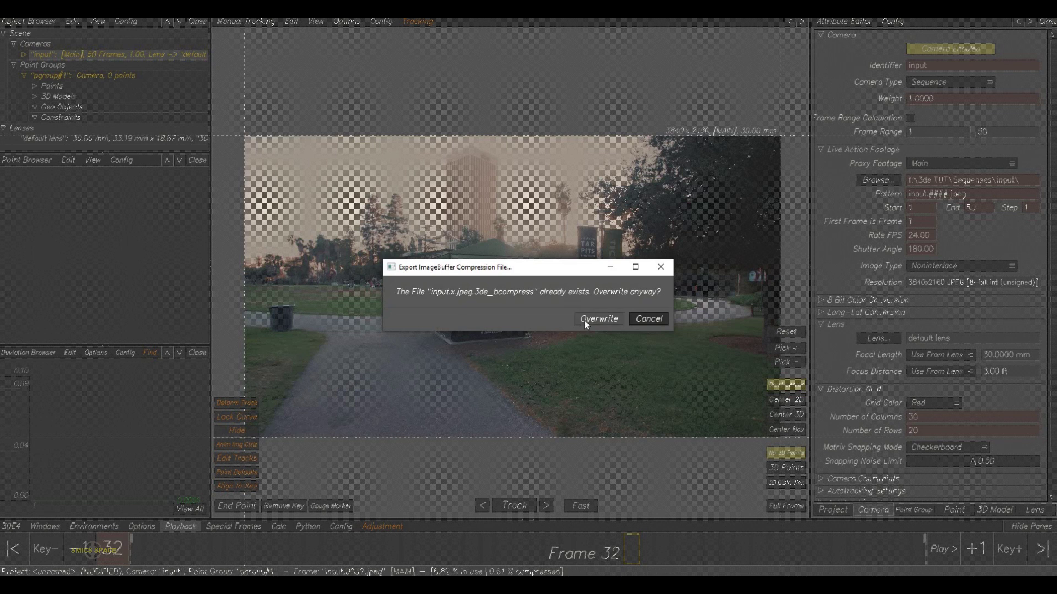
pyautogui.click(585, 320)
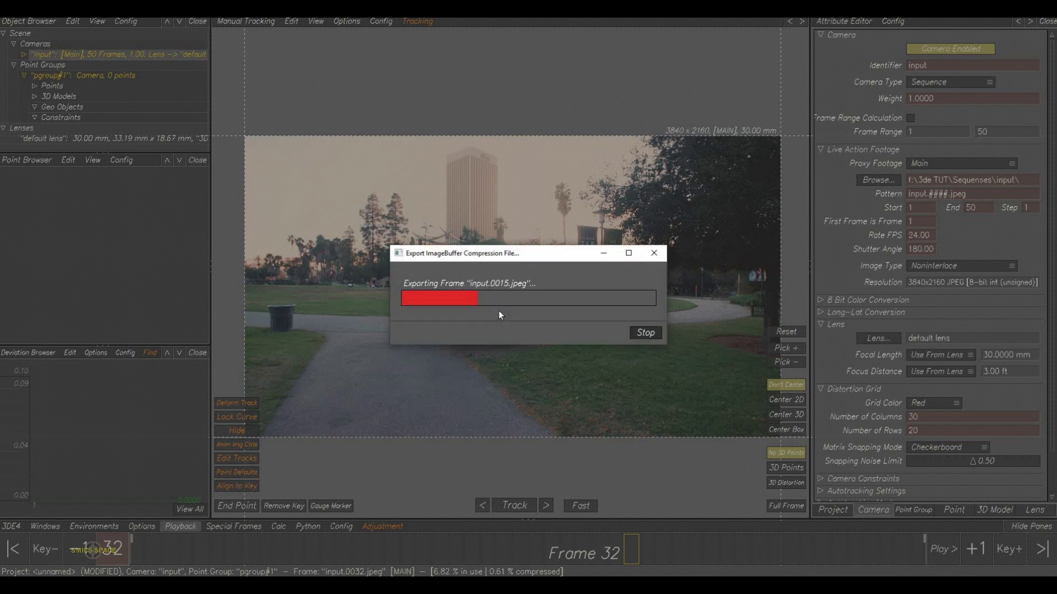